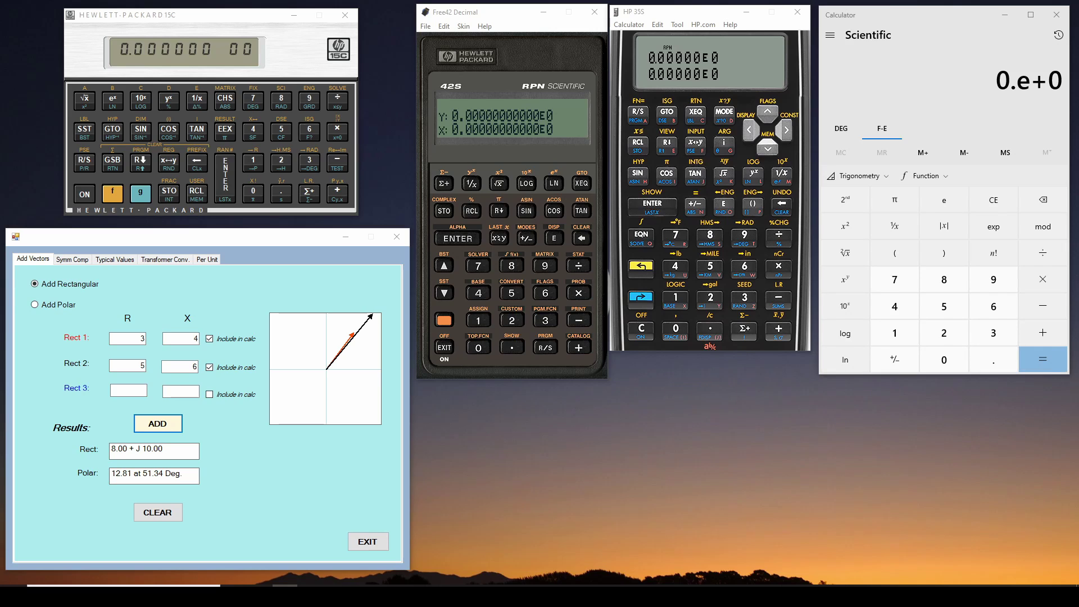
# Bring up the Calculator.txt notes in Notepad and place the window below the calculators
pyautogui.hotkey('alt', 'Tab')
pyautogui.moveTo(753, 377); pyautogui.dragTo(642, 342)
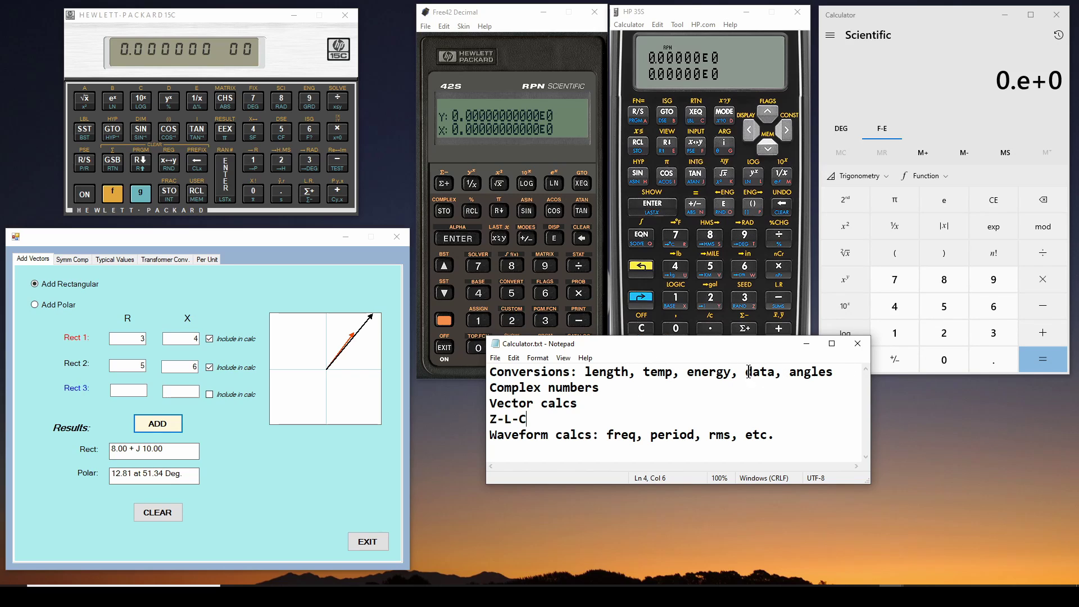
pyautogui.moveTo(710, 346)
pyautogui.mouseDown()
pyautogui.moveTo(720, 341)
pyautogui.moveTo(708, 347)
pyautogui.mouseUp()
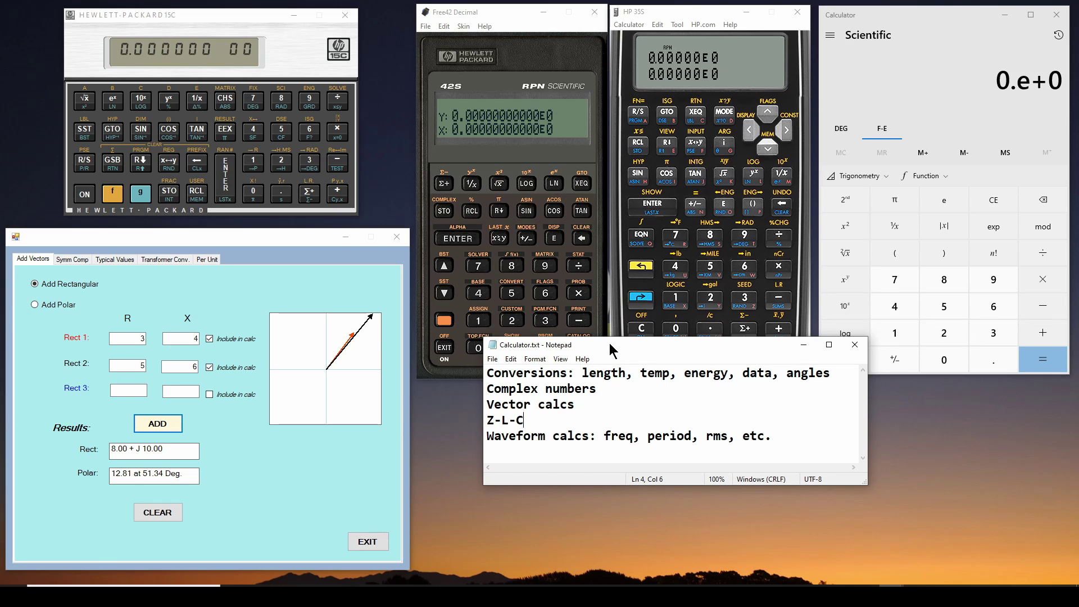
pyautogui.moveTo(609, 343); pyautogui.dragTo(588, 390)
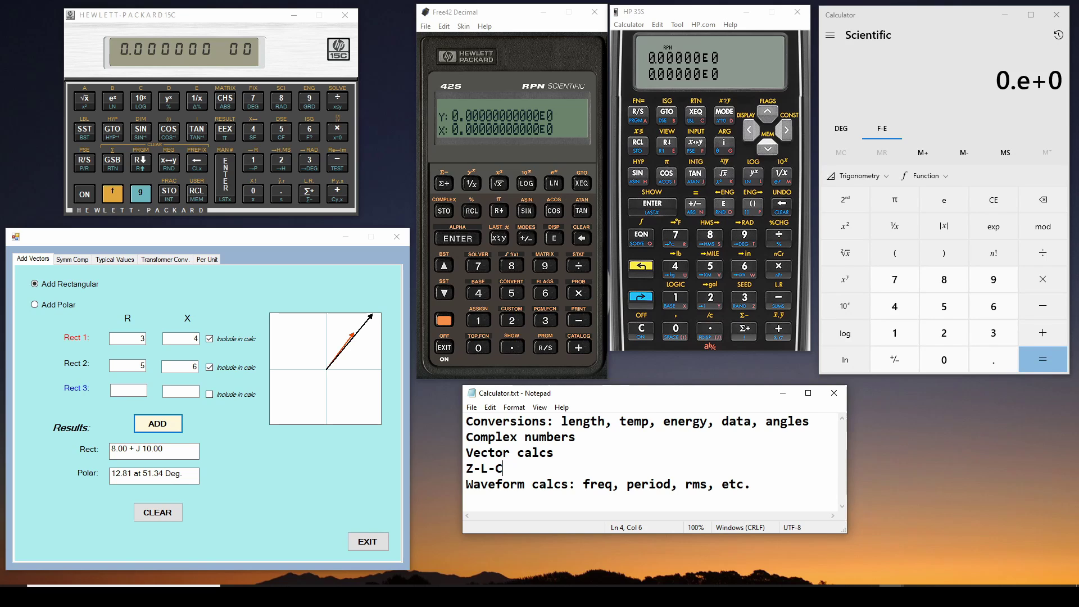
# Switch to the HighPassFilter.xlsx workbook in Excel, look over the Inductor sheet's tables and inductance chart, and minimize it
pyautogui.hotkey('alt', 'Tab')
pyautogui.moveTo(1001, 25); pyautogui.dragTo(514, 27)
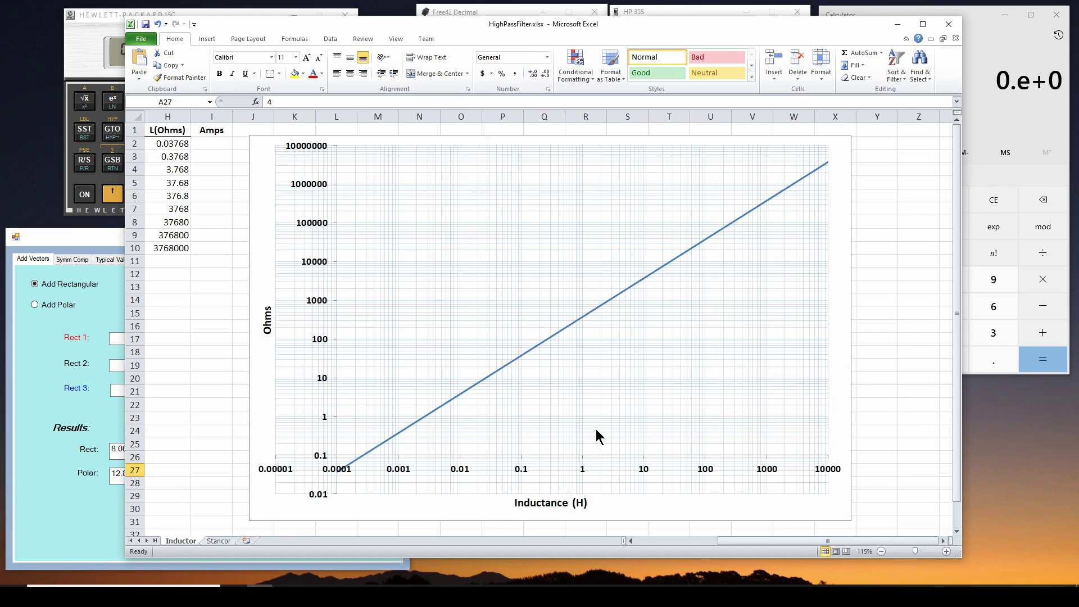
pyautogui.moveTo(729, 541); pyautogui.dragTo(545, 543)
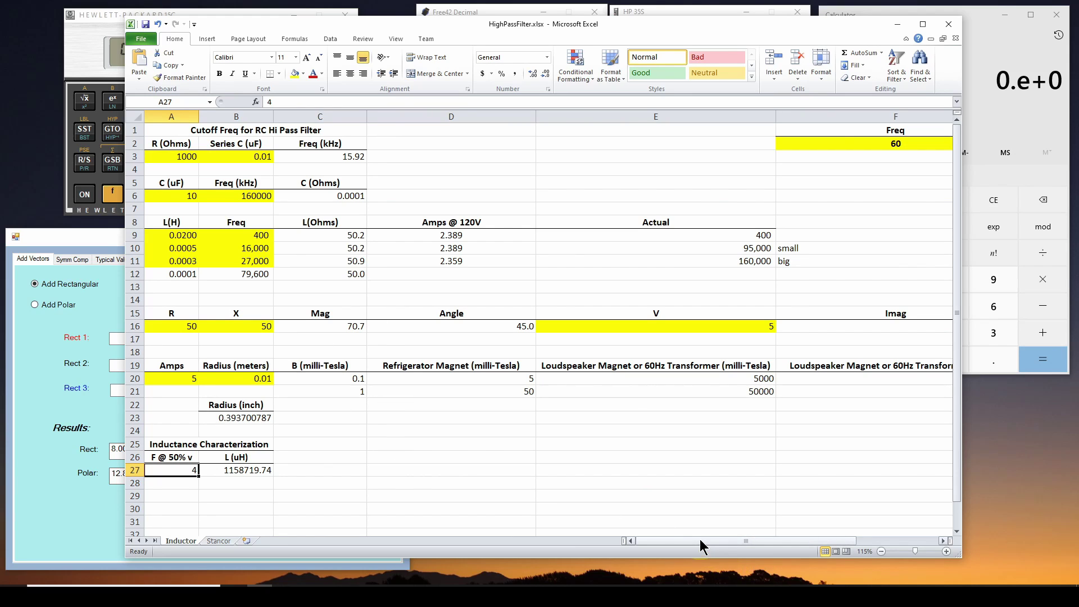
pyautogui.moveTo(704, 543); pyautogui.dragTo(671, 543)
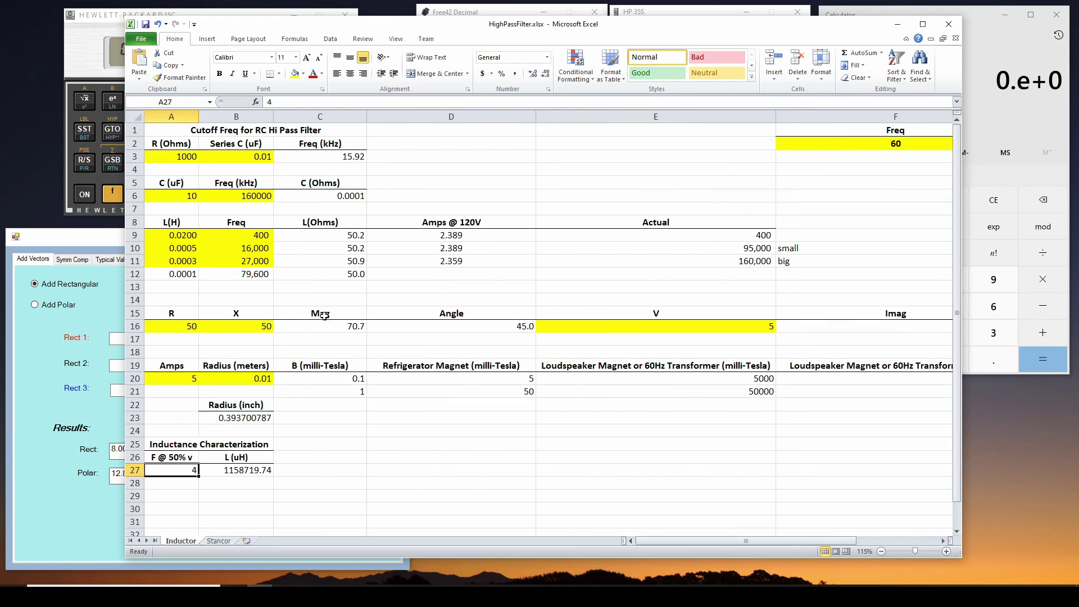
pyautogui.moveTo(754, 541); pyautogui.dragTo(818, 541)
pyautogui.click(897, 23)
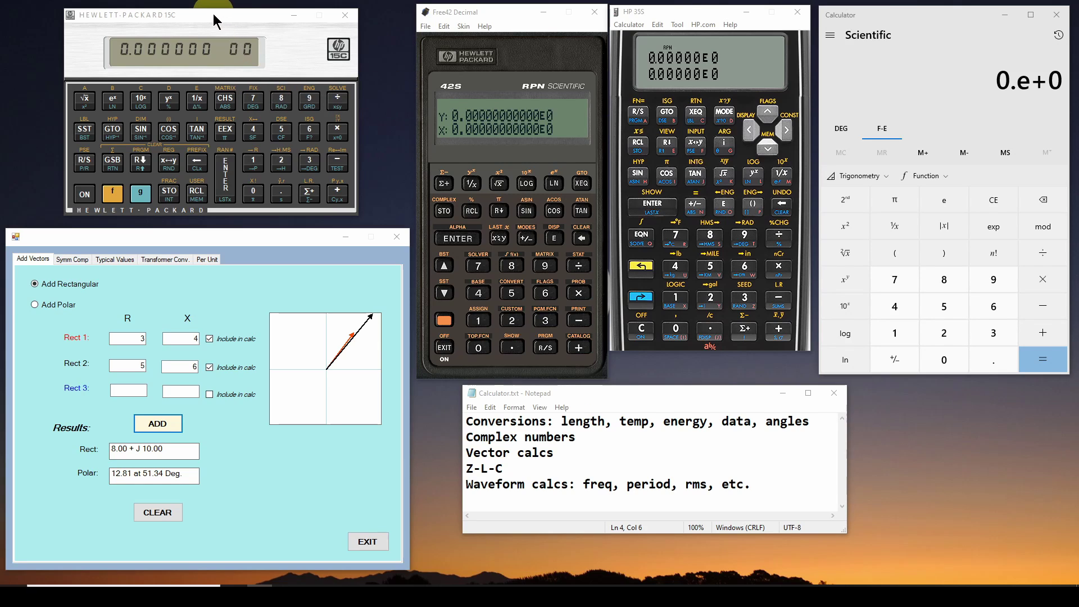
pyautogui.moveTo(213, 13); pyautogui.dragTo(207, 13)
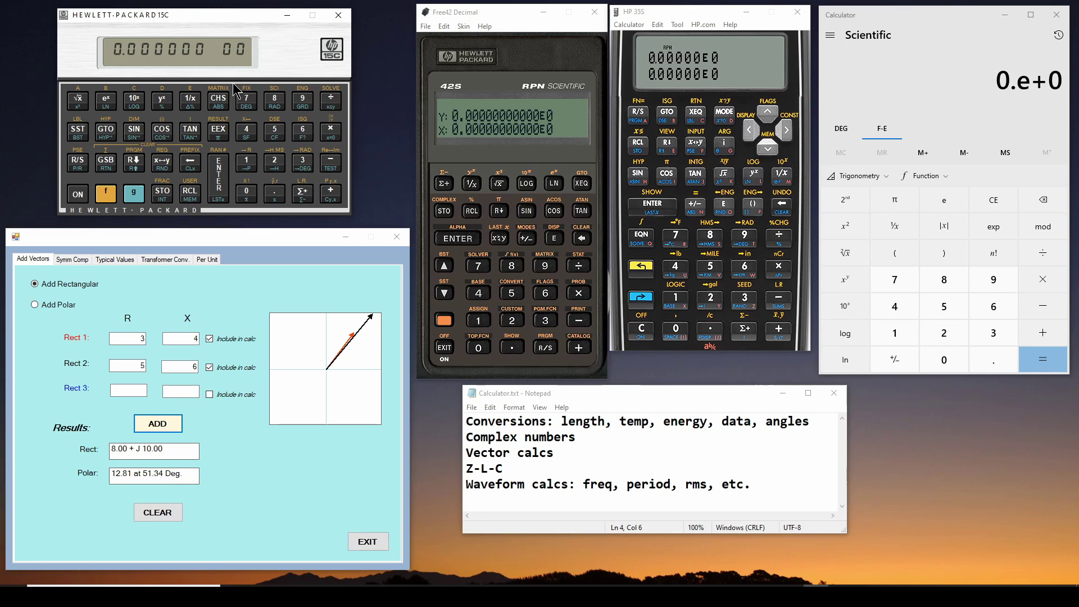
pyautogui.moveTo(210, 20)
pyautogui.mouseDown()
pyautogui.moveTo(237, 21)
pyautogui.moveTo(207, 20)
pyautogui.mouseUp()
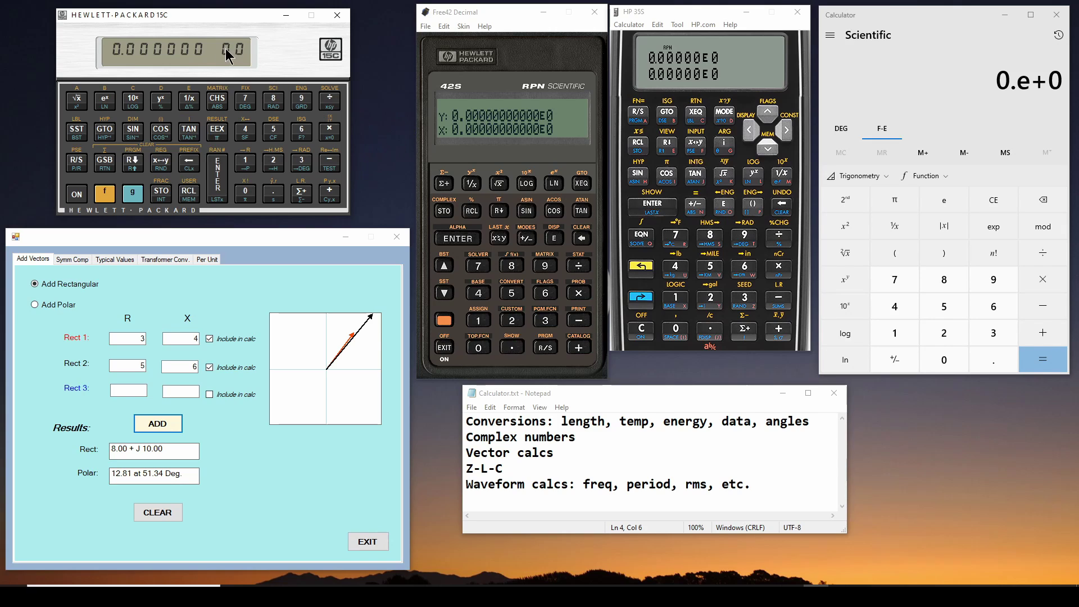
pyautogui.moveTo(179, 16); pyautogui.dragTo(186, 14)
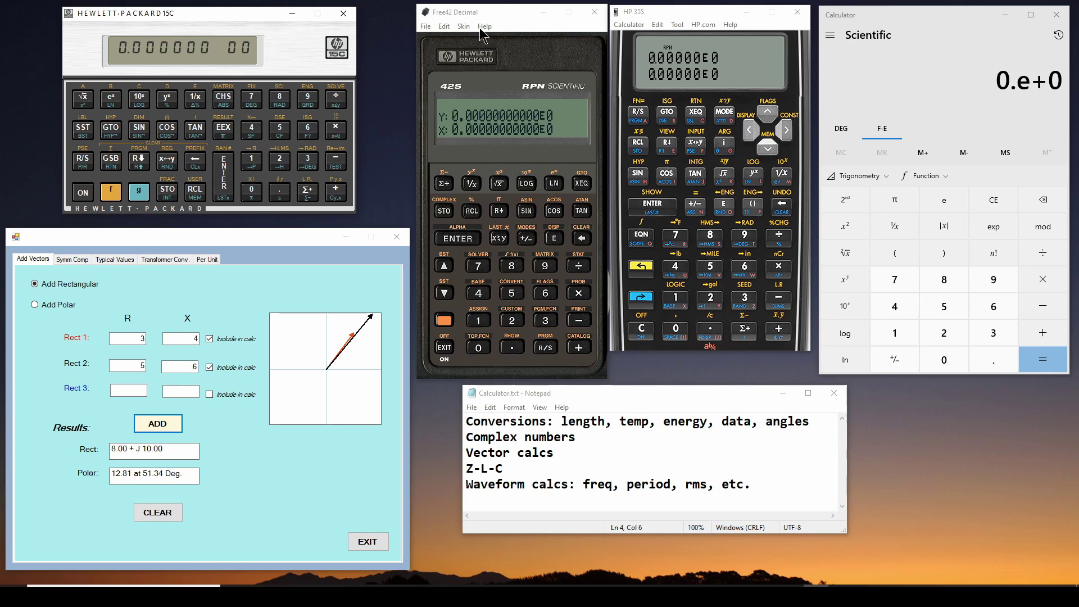
pyautogui.click(492, 15)
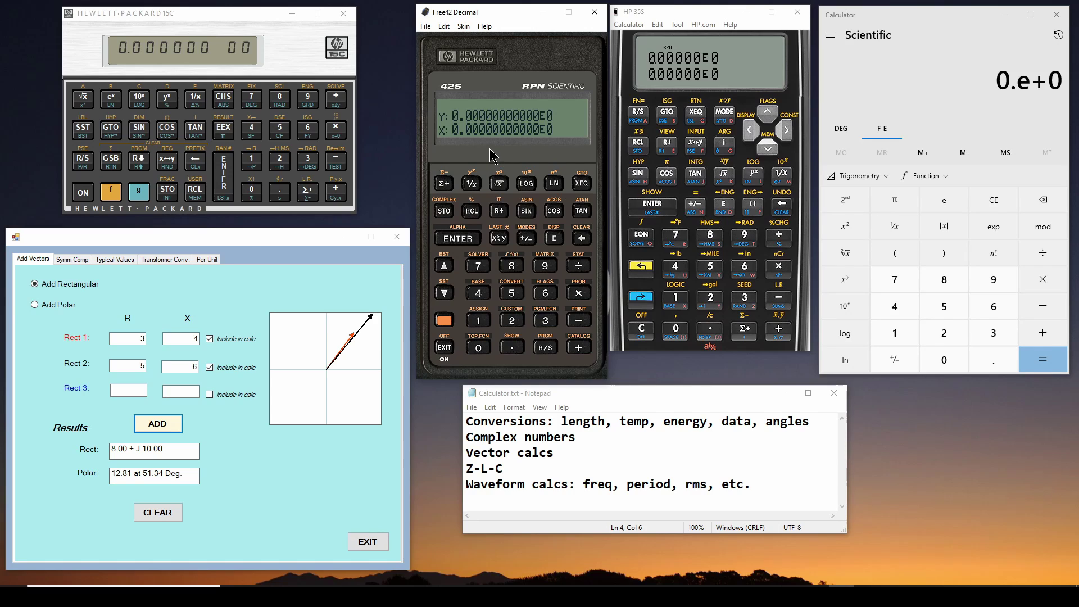
pyautogui.moveTo(504, 15); pyautogui.dragTo(504, 12)
pyautogui.moveTo(706, 9); pyautogui.dragTo(706, 5)
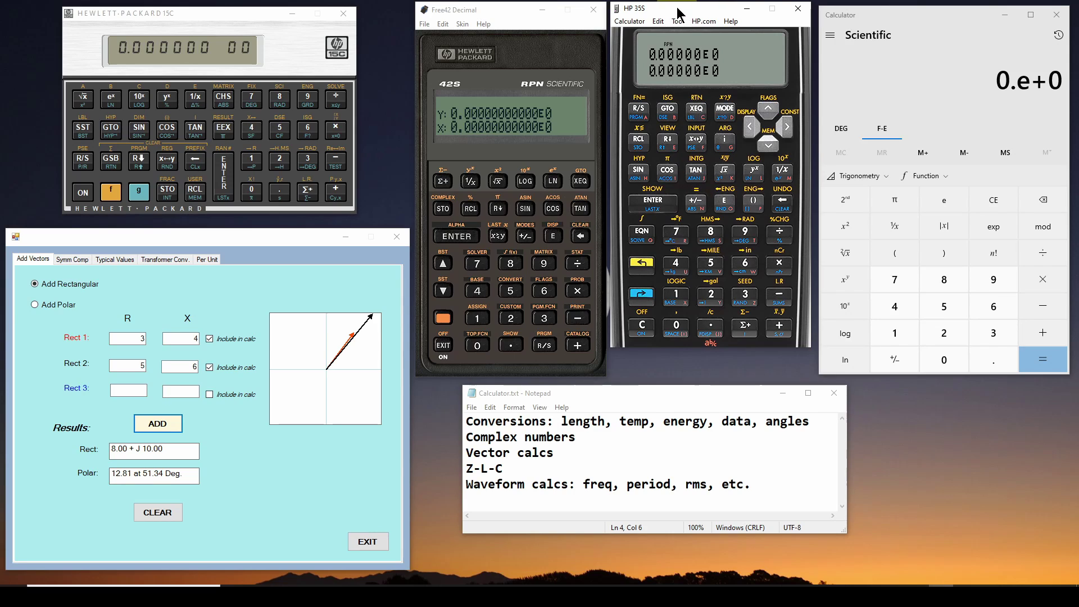
pyautogui.moveTo(677, 9); pyautogui.dragTo(679, 10)
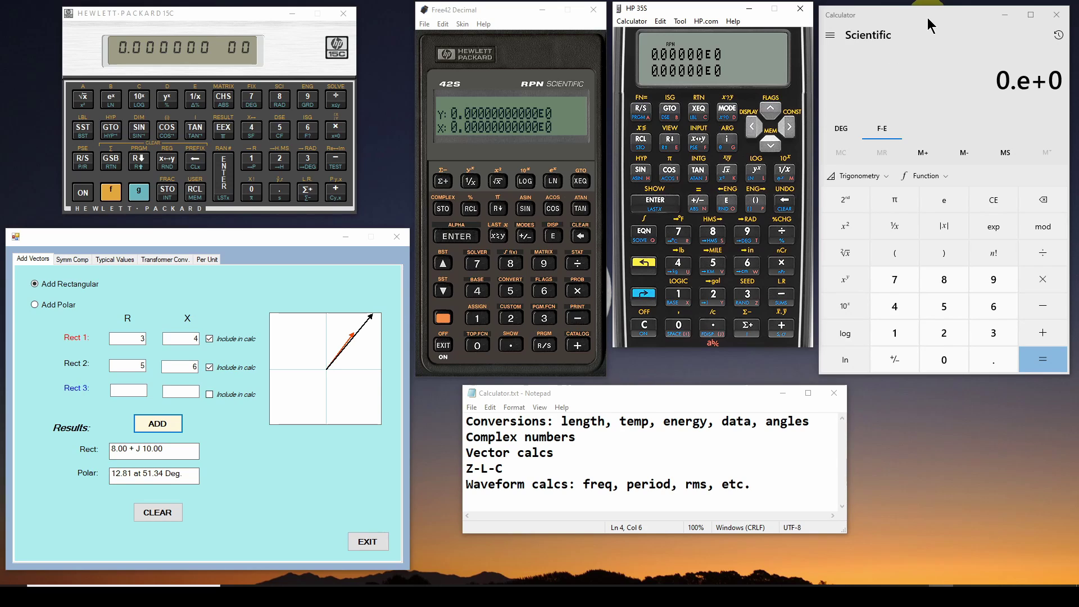
pyautogui.moveTo(918, 21); pyautogui.dragTo(919, 17)
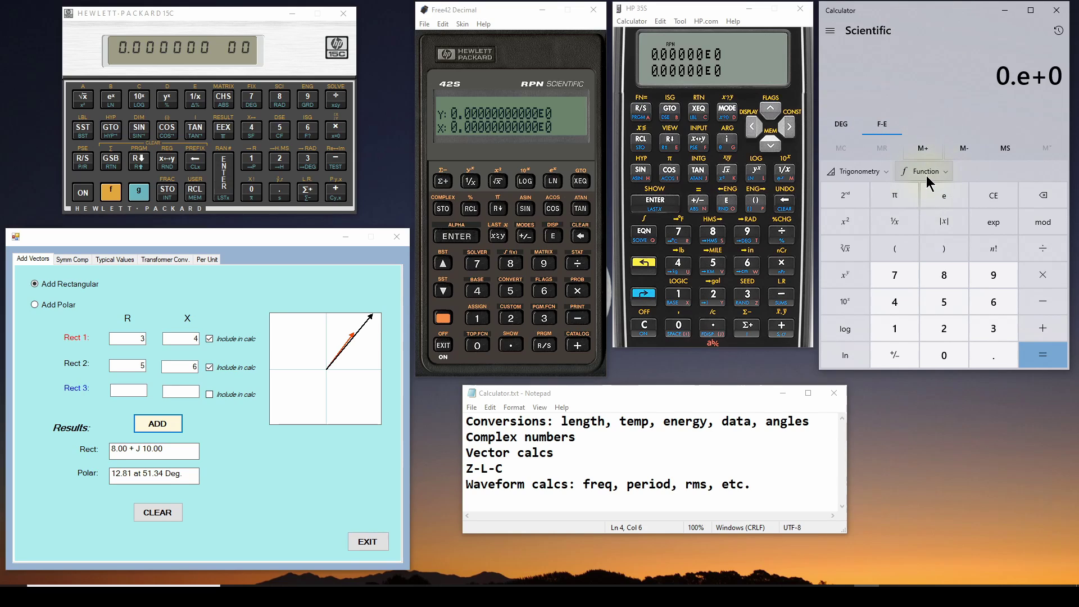
pyautogui.moveTo(227, 241); pyautogui.dragTo(229, 237)
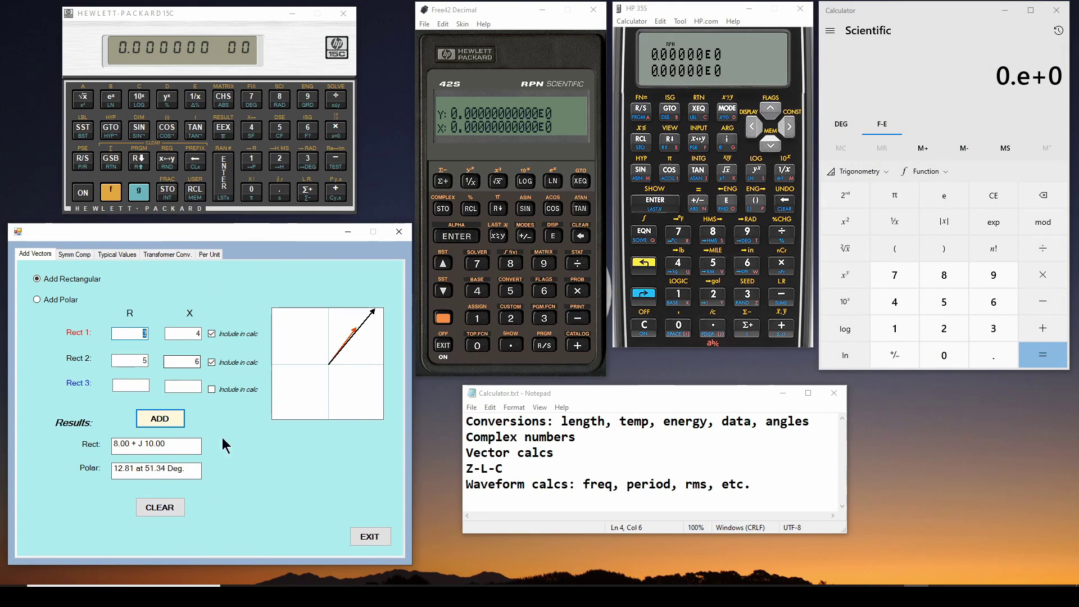
pyautogui.moveTo(211, 241); pyautogui.dragTo(211, 235)
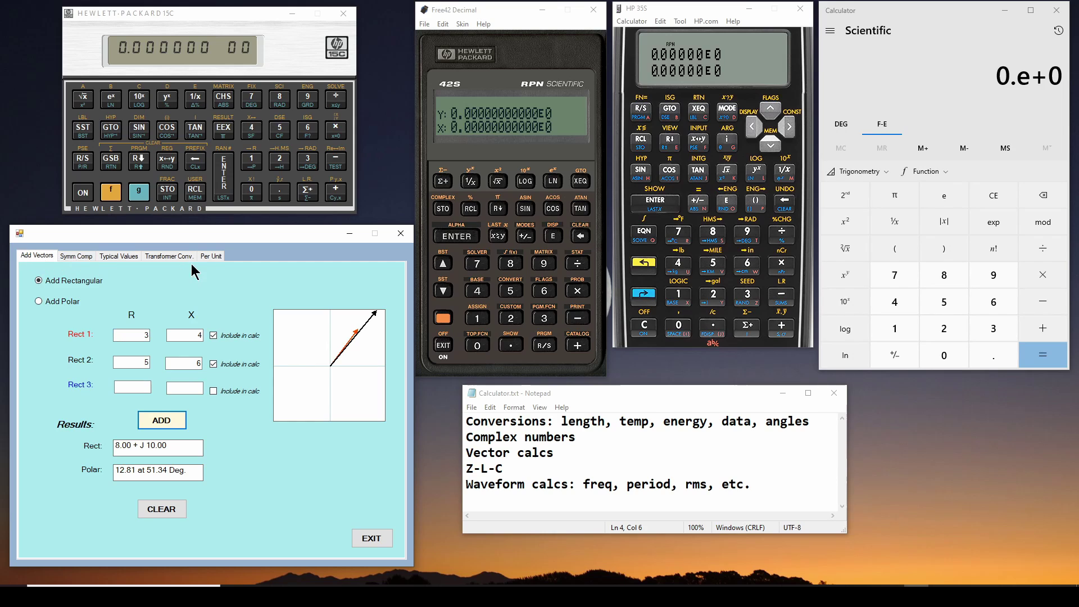
# Look at the Per Unit calculation and the vector adder's polar input mode, returning to rectangular mode
pyautogui.click(212, 256)
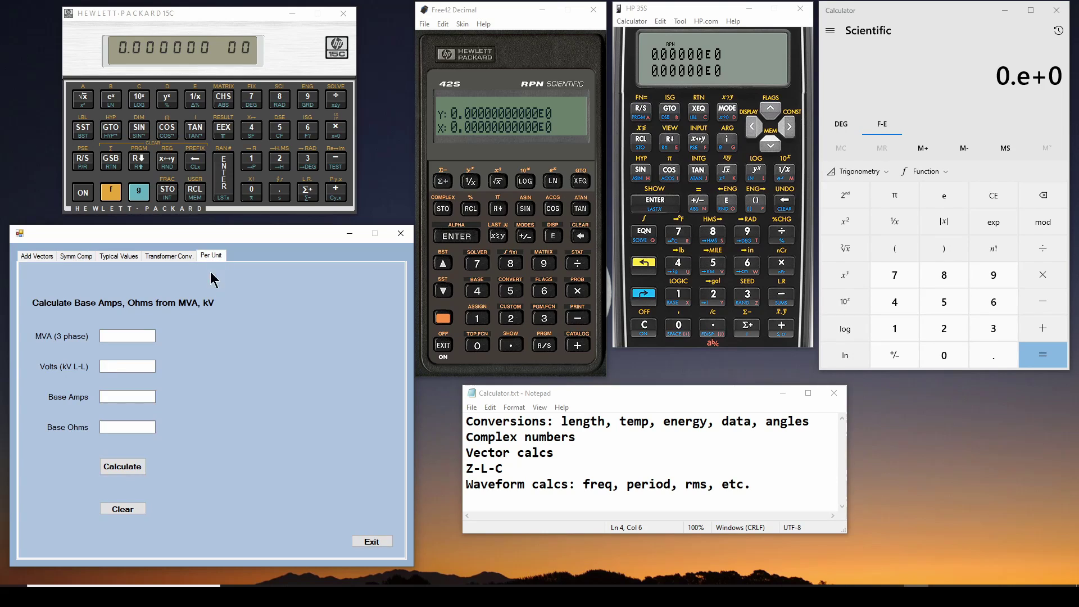
pyautogui.click(36, 257)
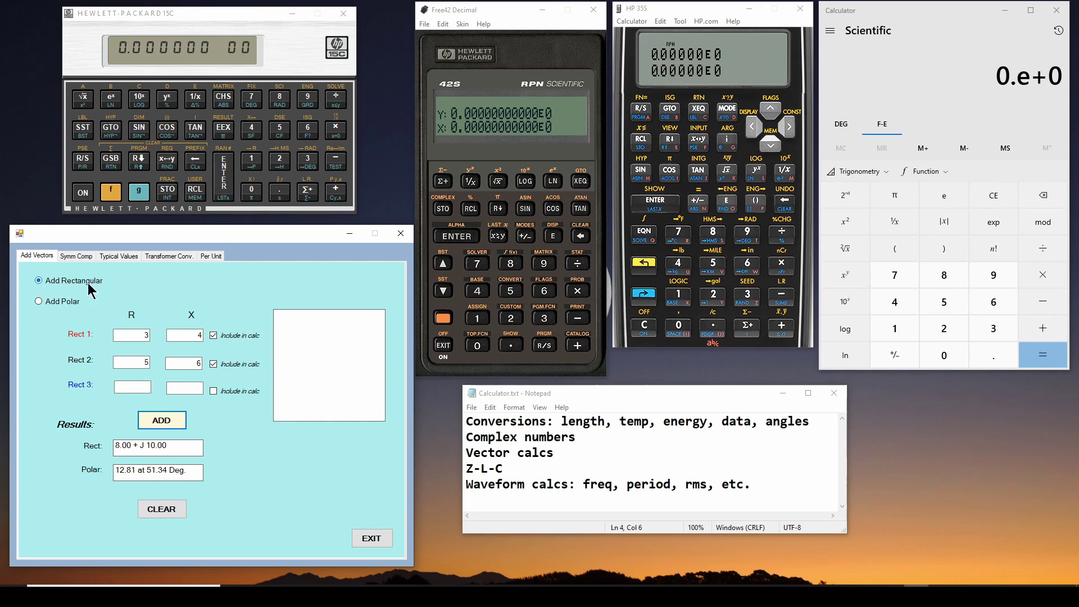
pyautogui.click(39, 303)
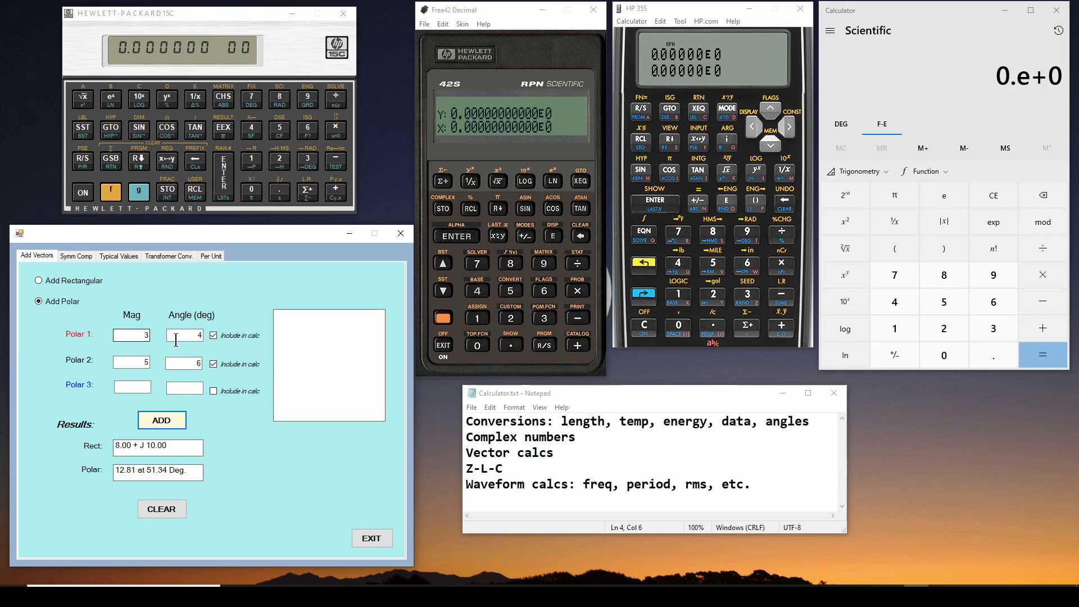
pyautogui.click(38, 280)
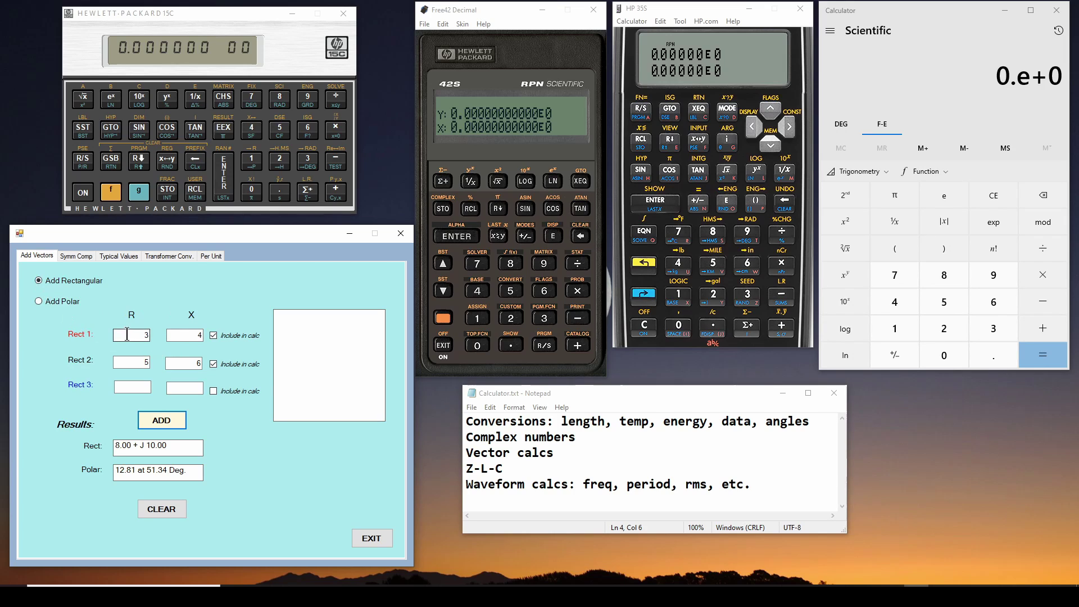
# Add the rectangular vectors 3 + j4 and 5 + j6 in the vector adder
pyautogui.click(184, 337)
pyautogui.click(164, 425)
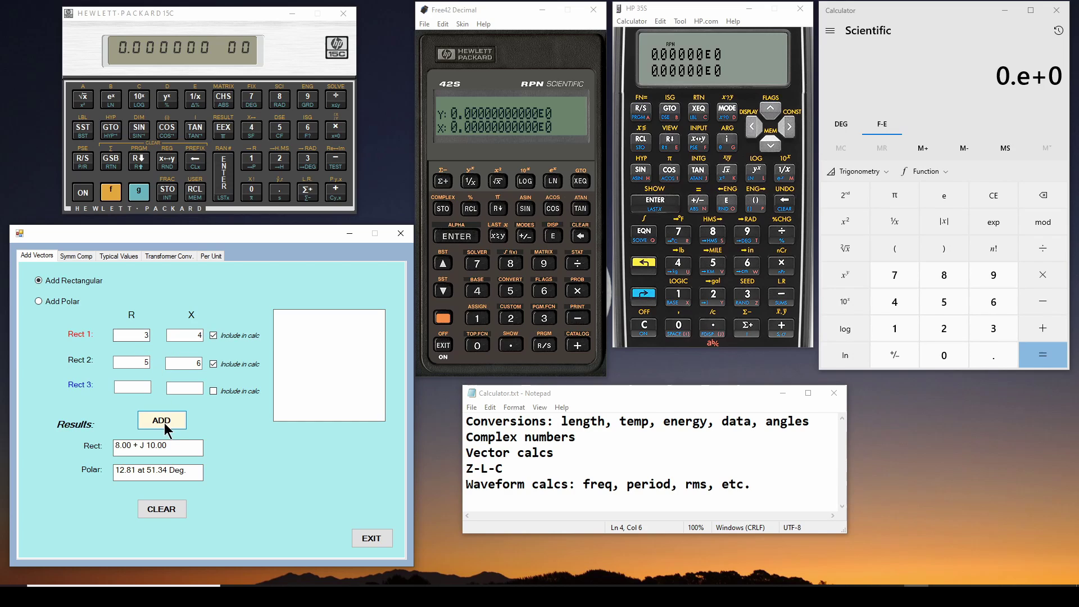
pyautogui.click(141, 335)
pyautogui.press('Tab')
pyautogui.click(144, 363)
pyautogui.write('5')
pyautogui.click(145, 336)
pyautogui.write('3')
pyautogui.click(176, 335)
pyautogui.click(142, 362)
pyautogui.click(176, 423)
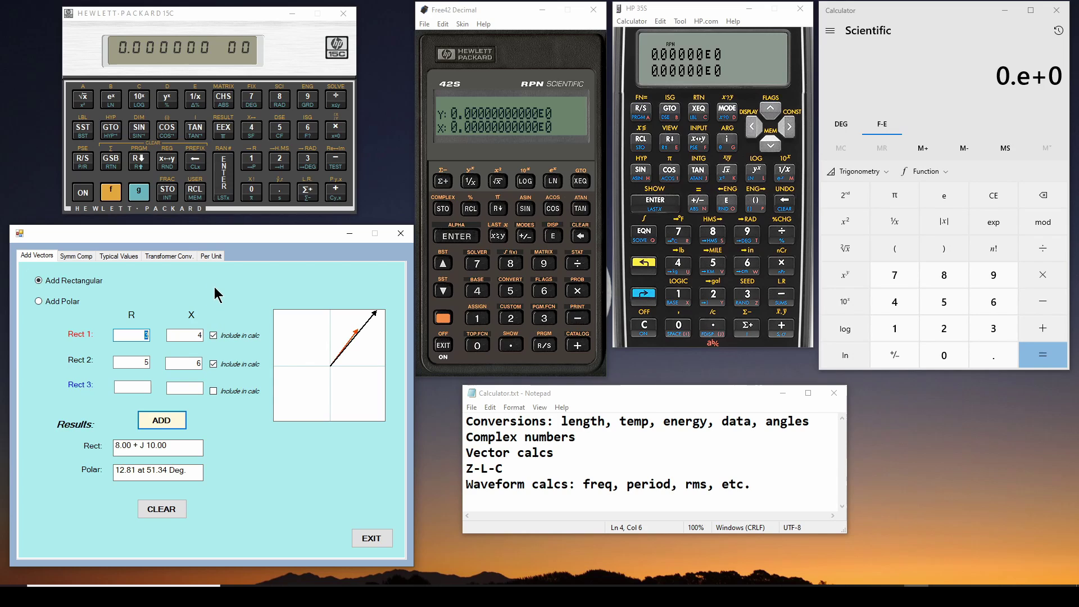
pyautogui.click(213, 256)
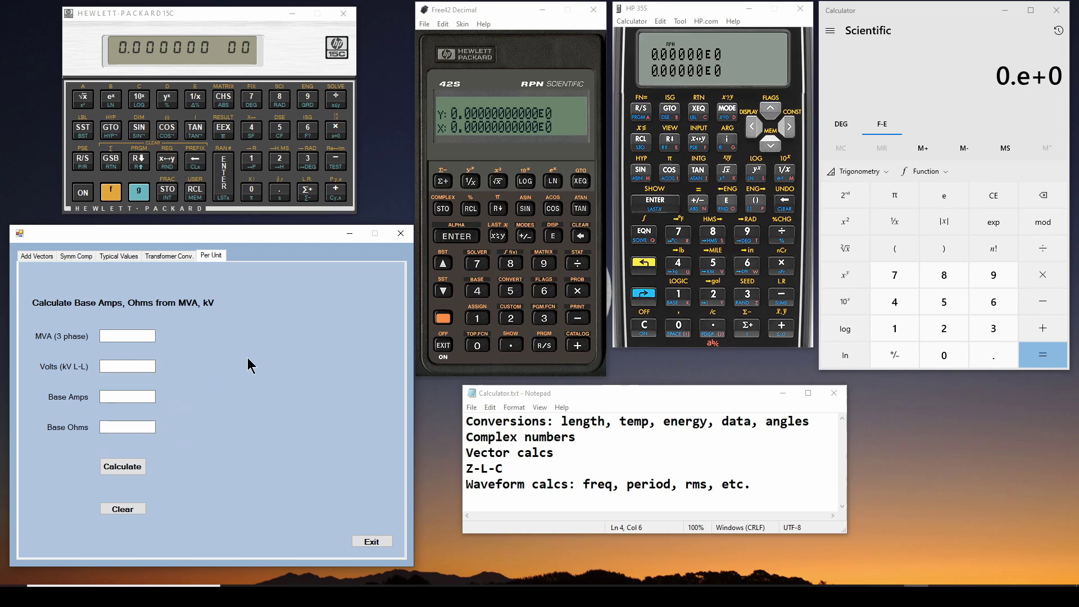
pyautogui.click(40, 257)
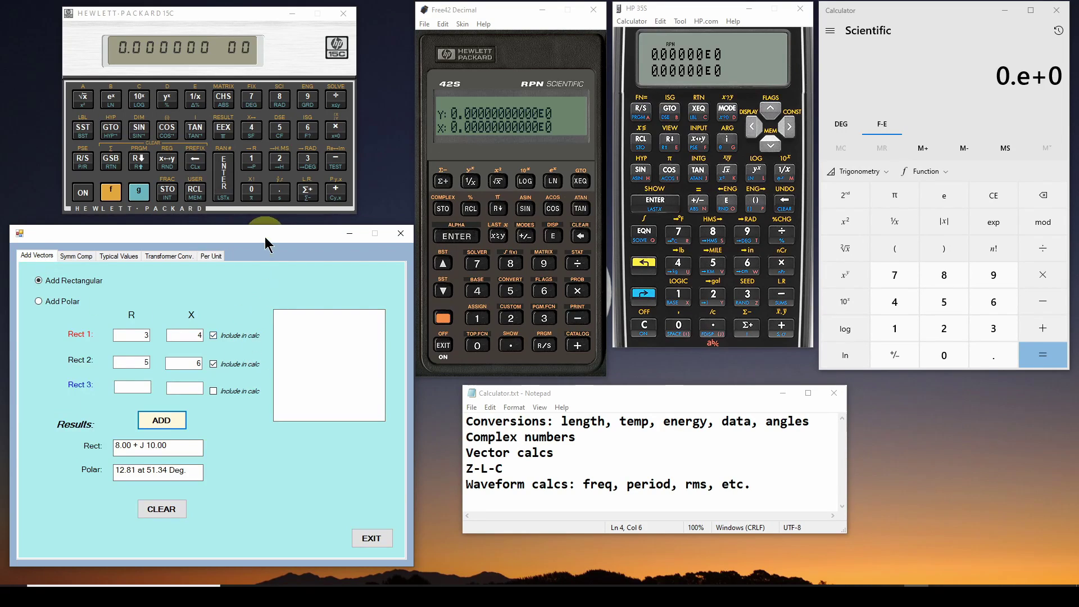
pyautogui.moveTo(265, 233); pyautogui.dragTo(263, 230)
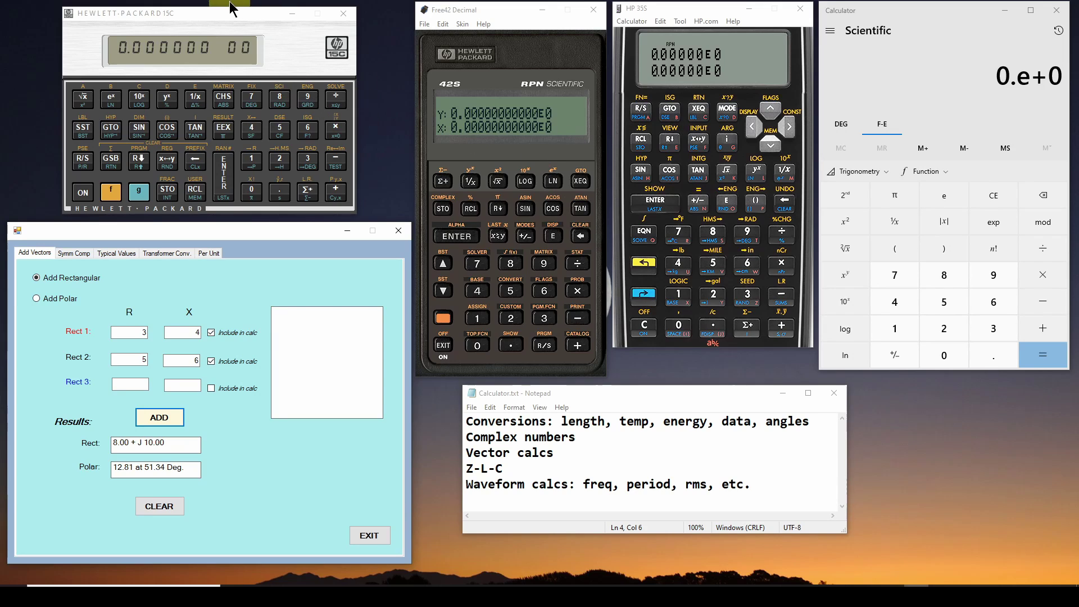
pyautogui.click(203, 14)
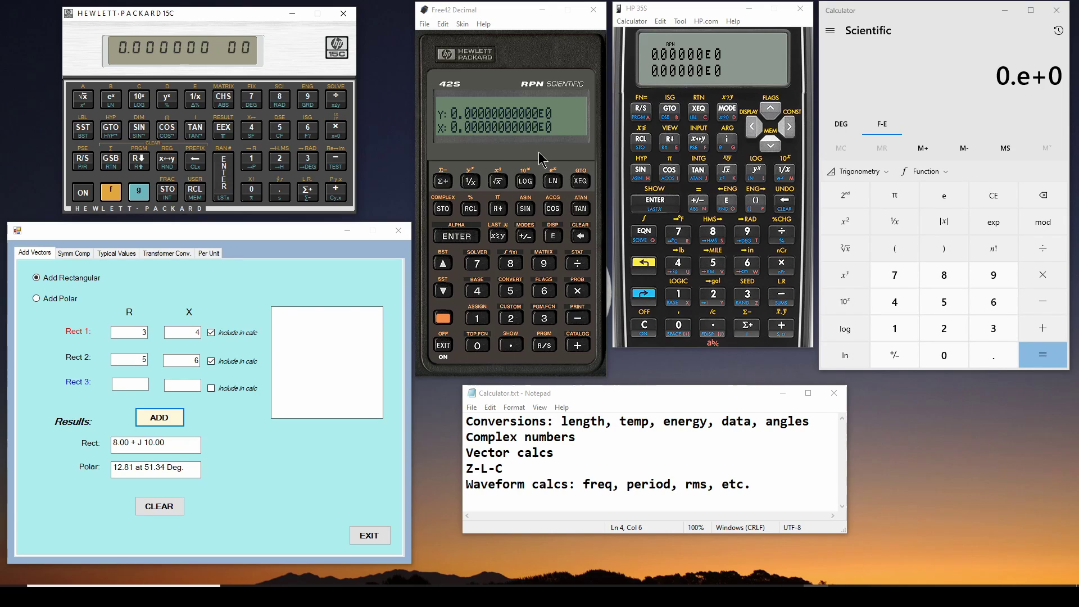
# Clear the previous results and vector plot in the vector adder
pyautogui.click(159, 506)
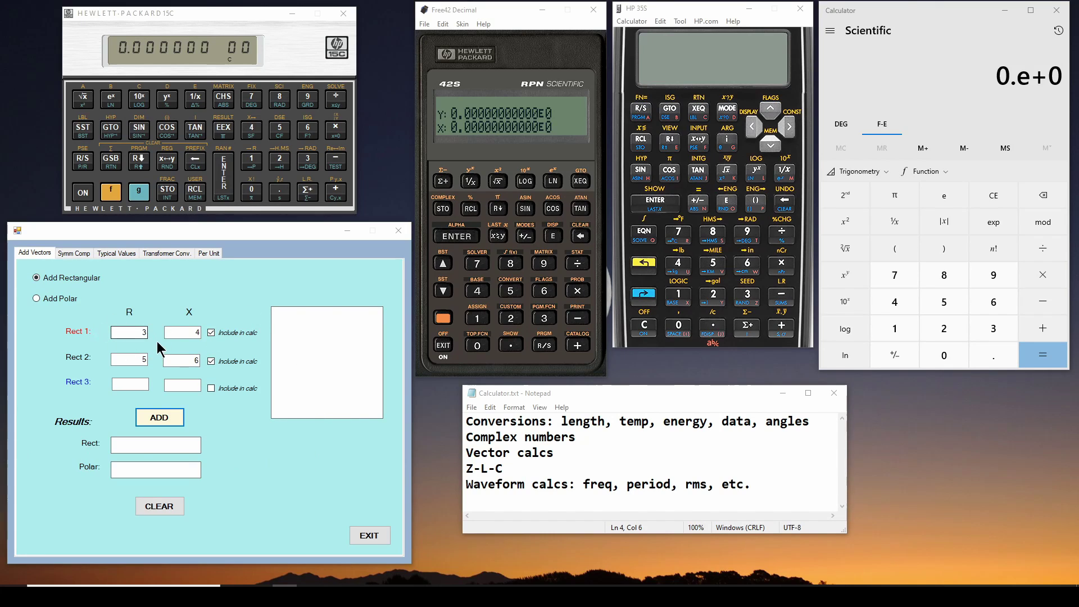
pyautogui.click(141, 334)
pyautogui.click(141, 360)
pyautogui.click(199, 363)
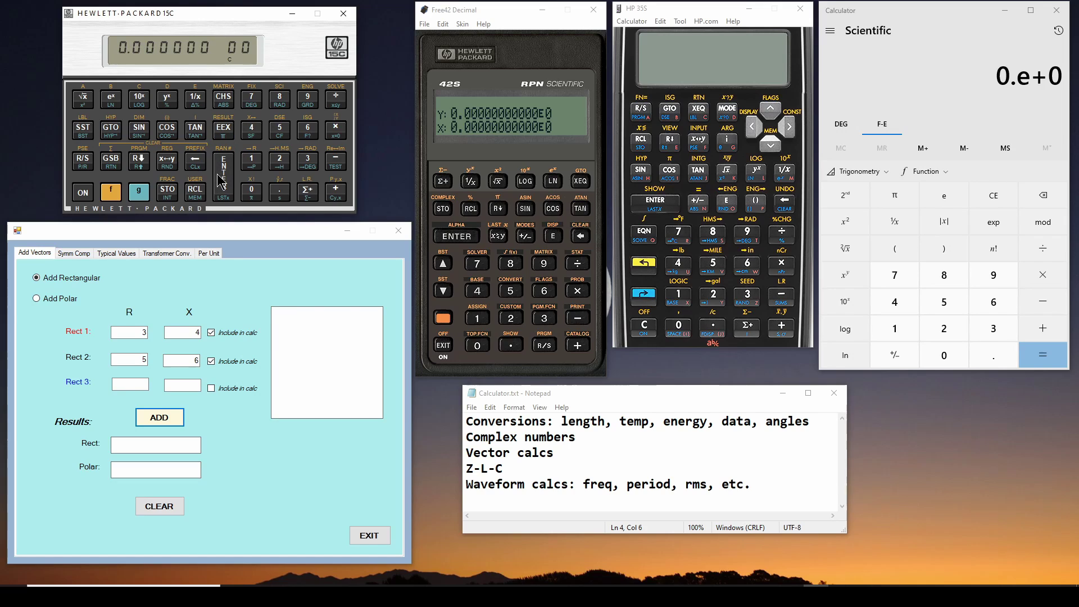
pyautogui.click(191, 236)
# Enter the complex number 3 + j4 on the HP 15C calculator
pyautogui.click(308, 163)
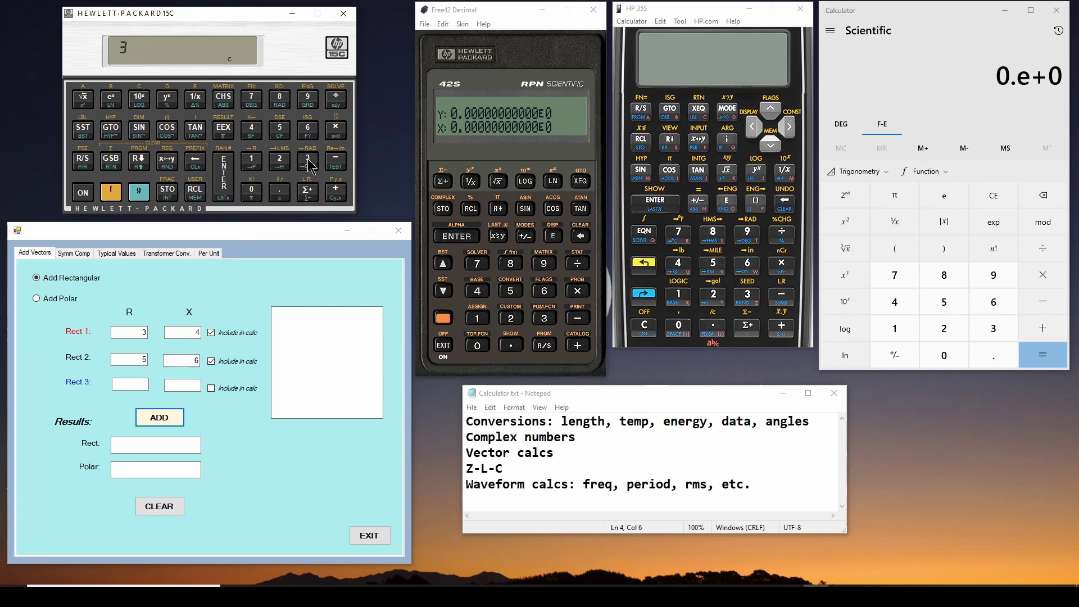
pyautogui.click(223, 177)
pyautogui.click(251, 132)
pyautogui.click(110, 194)
pyautogui.click(193, 125)
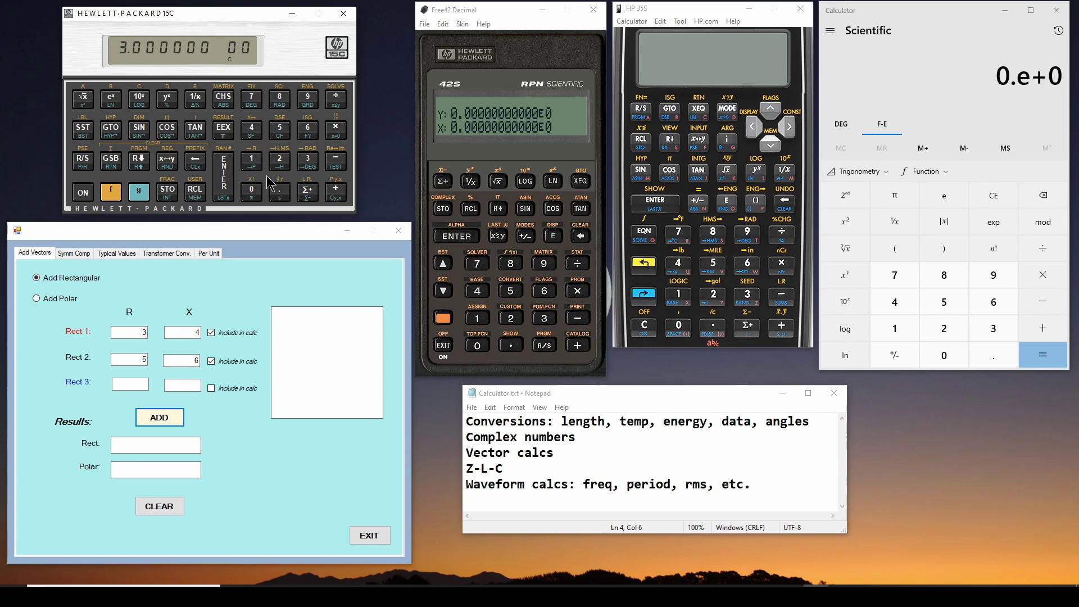
# Enter the second complex number, 5 + j6, on the HP 15C
pyautogui.click(280, 130)
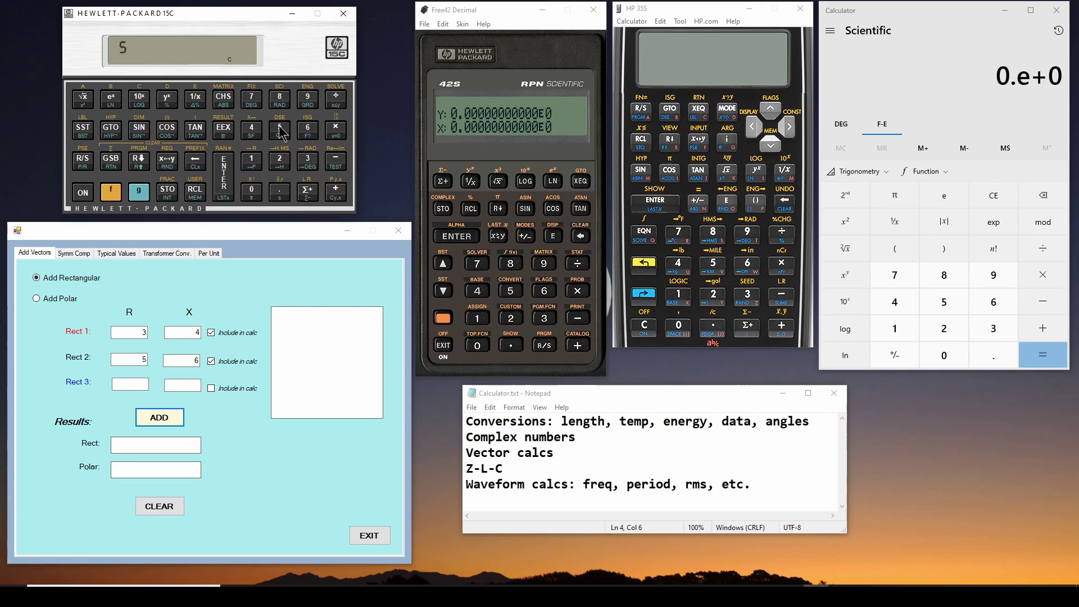
pyautogui.click(225, 181)
pyautogui.click(309, 133)
pyautogui.click(111, 192)
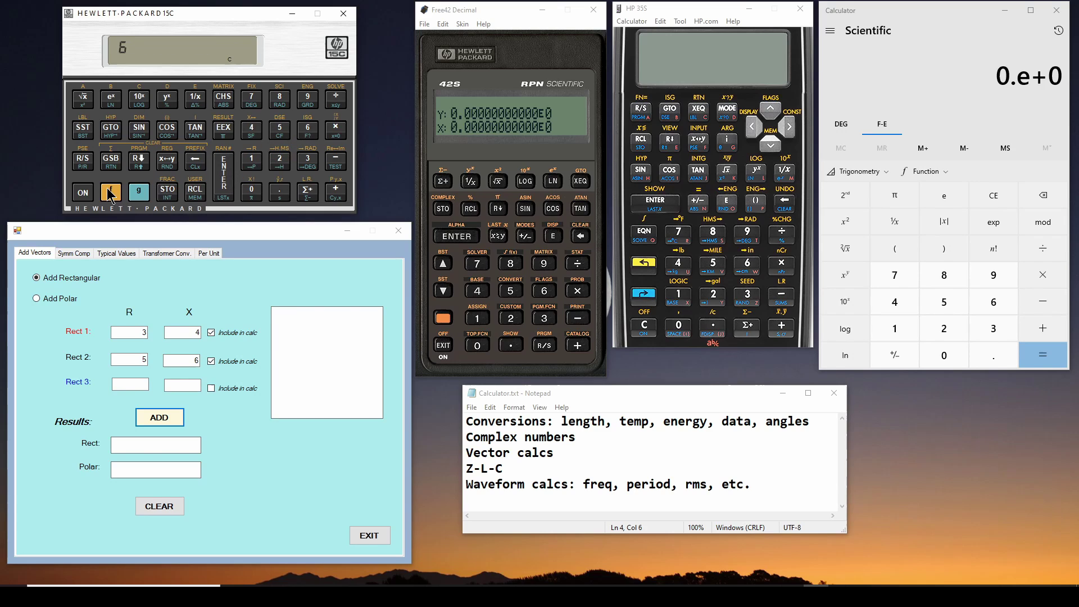
pyautogui.click(196, 121)
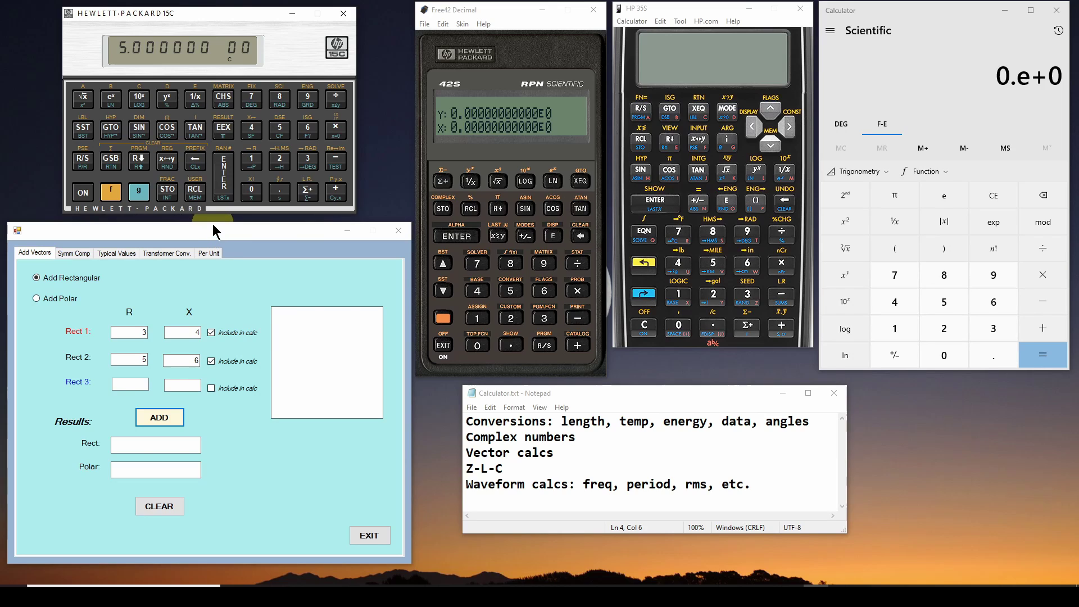
# Add the two complex numbers on the HP 15C and compute the same sum in the vector adder
pyautogui.click(337, 193)
pyautogui.click(169, 419)
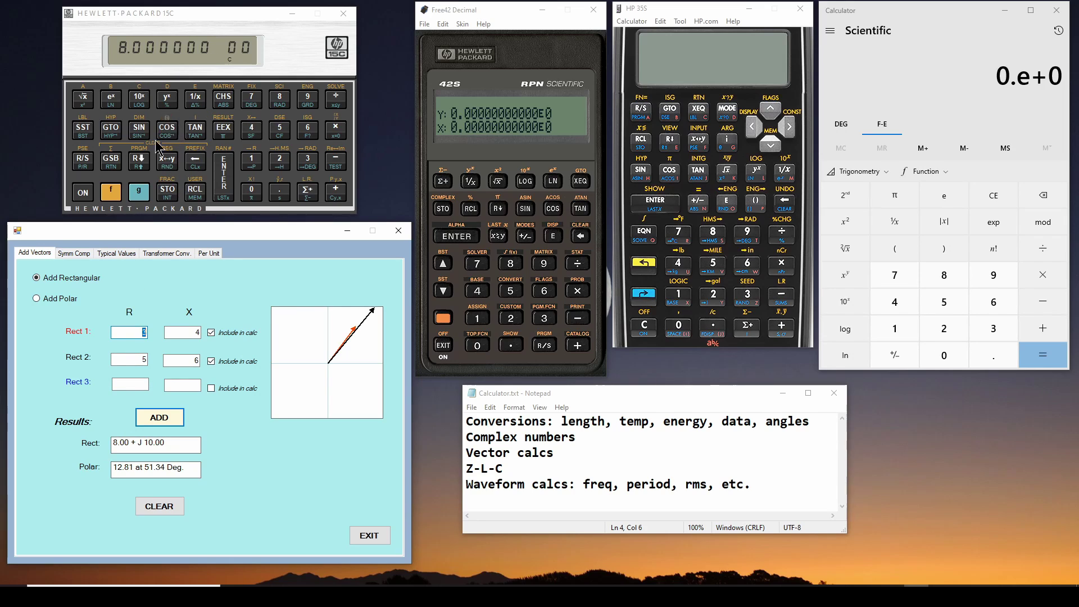
# Show the imaginary part of the complex sum on the HP 15C
pyautogui.click(115, 192)
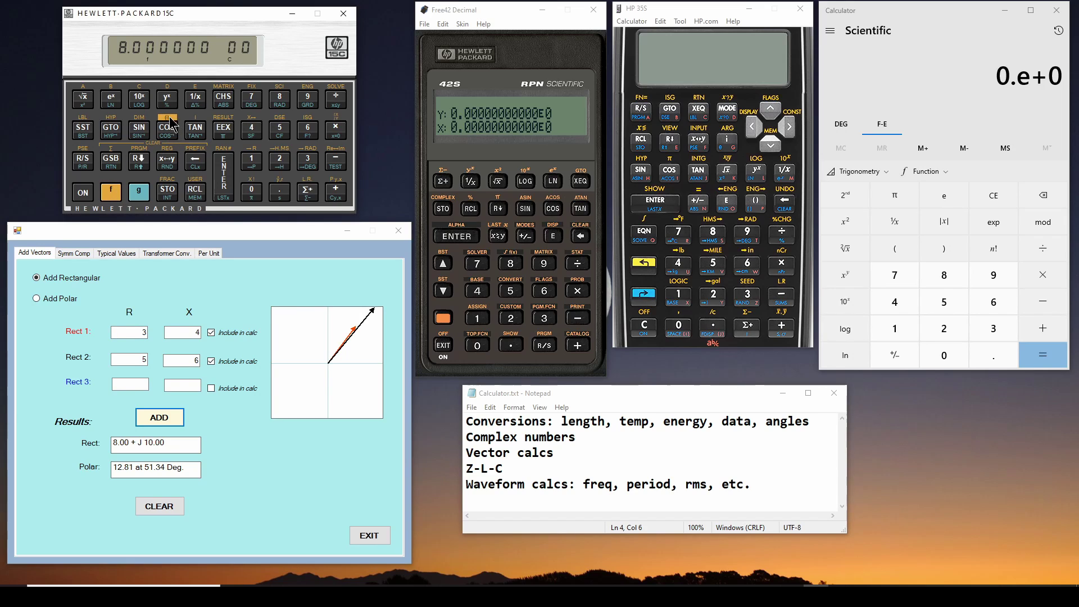
pyautogui.click(167, 125)
# Switch to the Free42 calculator and enter 3 + j4 as a complex number
pyautogui.click(508, 16)
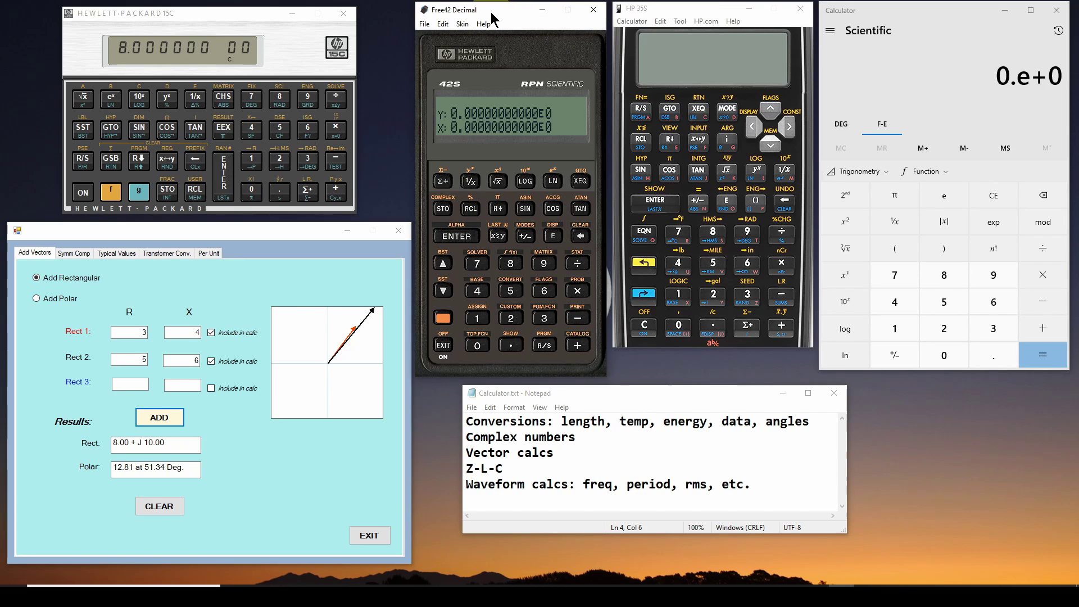
pyautogui.click(703, 11)
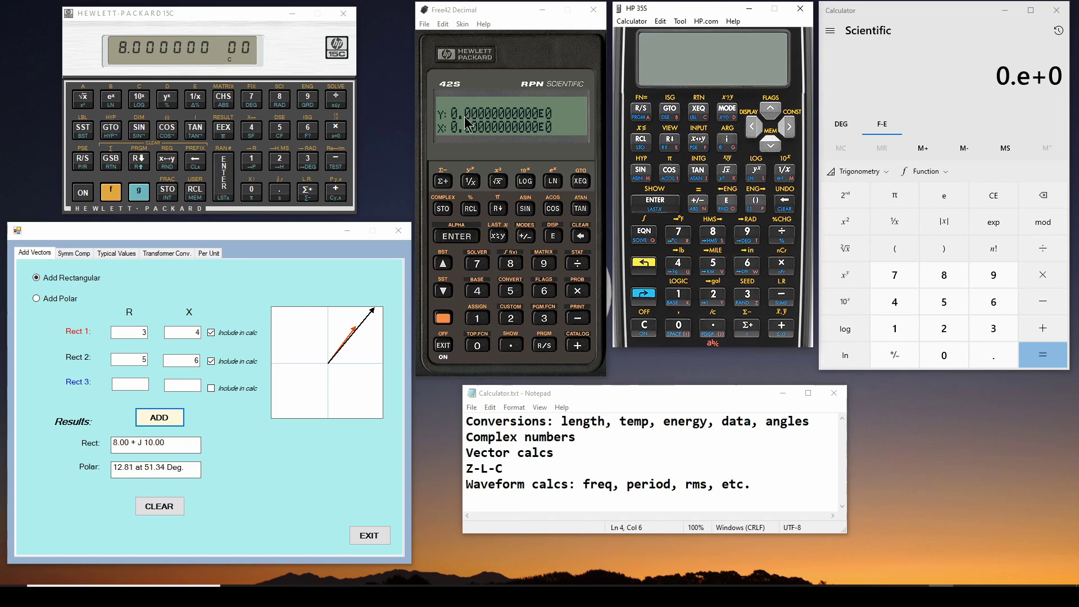
pyautogui.click(544, 318)
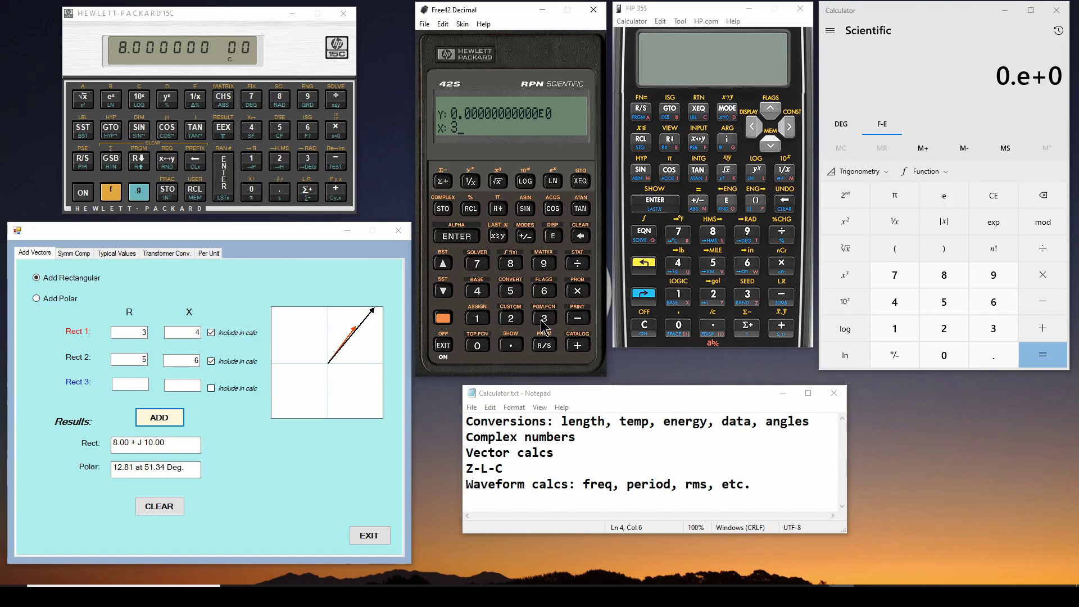
pyautogui.click(463, 240)
pyautogui.click(444, 320)
pyautogui.click(444, 208)
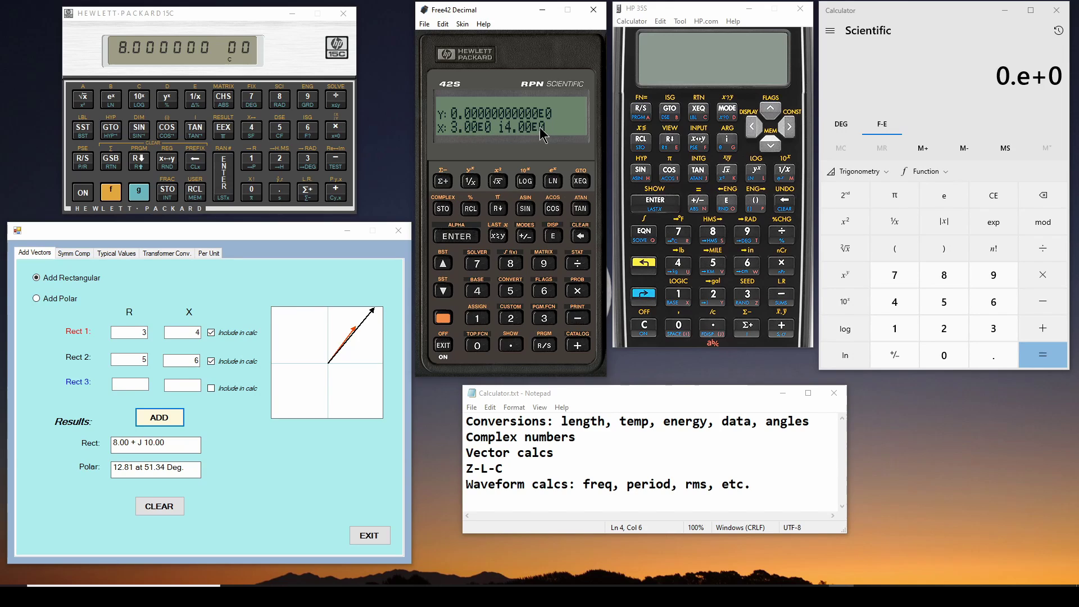
# Enter the second complex number, 5 + j6, on Free42 and add it to the first
pyautogui.click(513, 291)
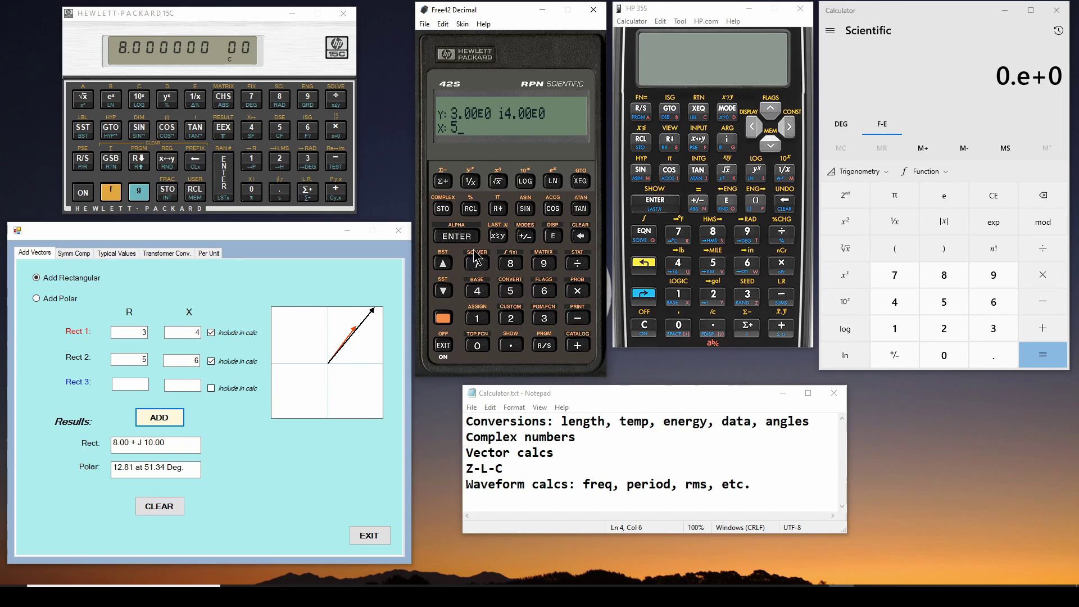
pyautogui.click(457, 237)
pyautogui.click(544, 291)
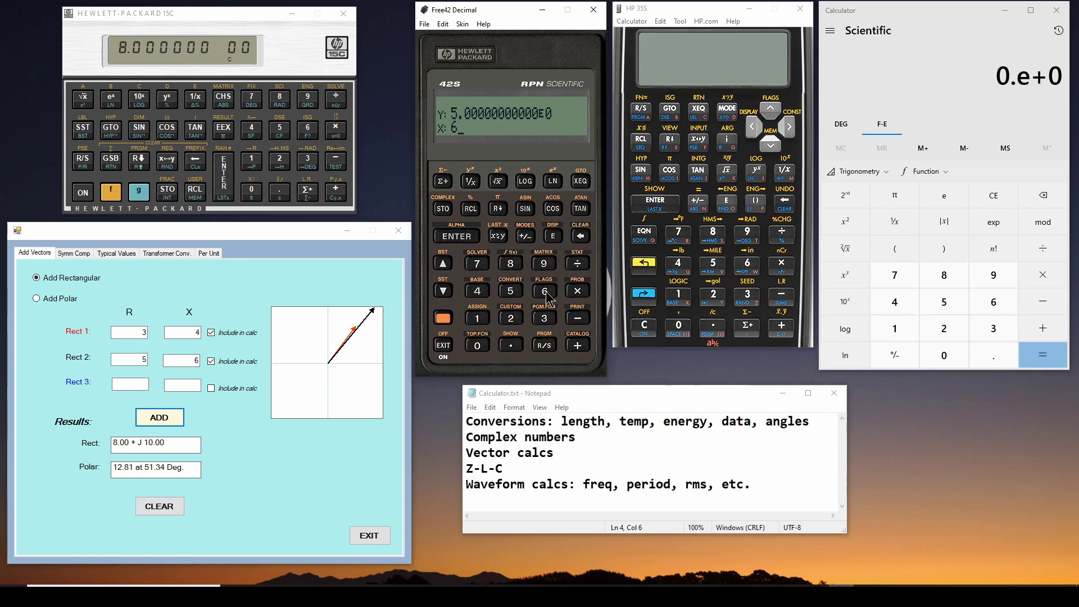
pyautogui.click(445, 320)
pyautogui.click(443, 208)
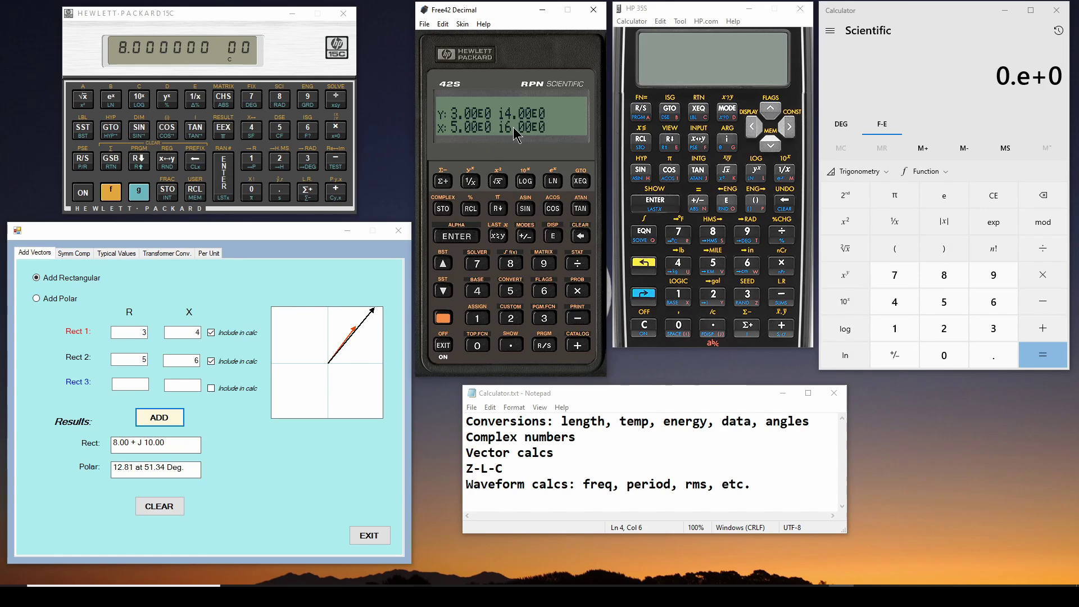
pyautogui.click(578, 344)
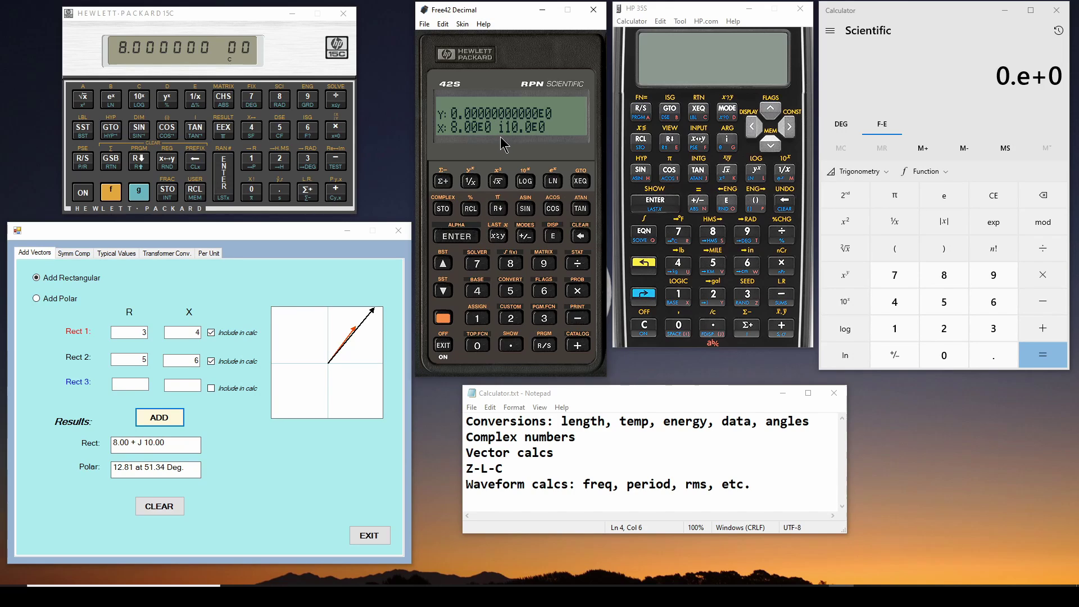
# Convert the complex sum on Free42 from rectangular to polar form
pyautogui.click(443, 319)
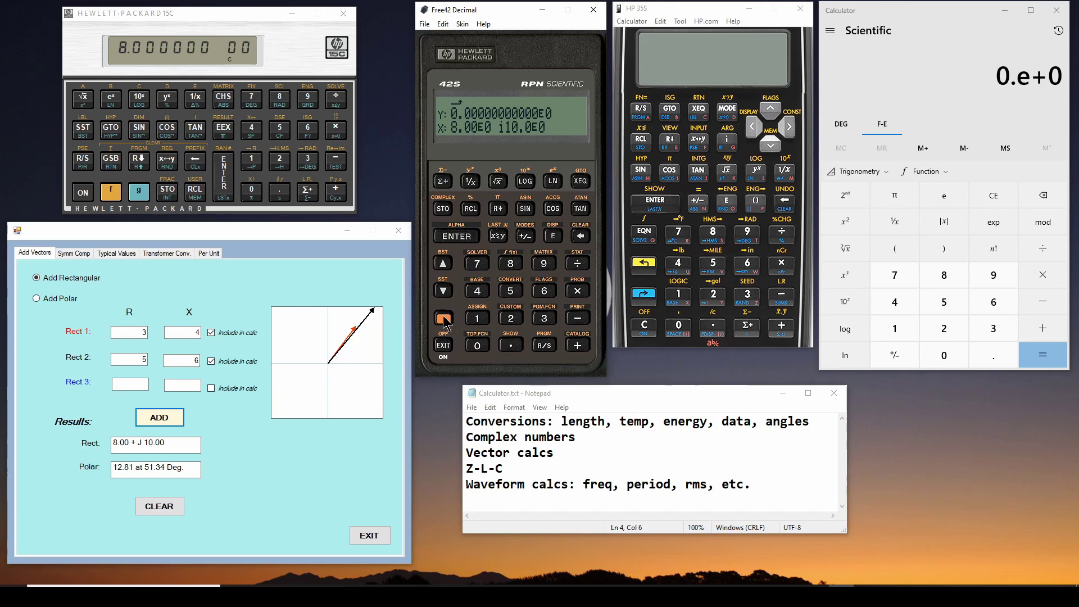
pyautogui.click(511, 288)
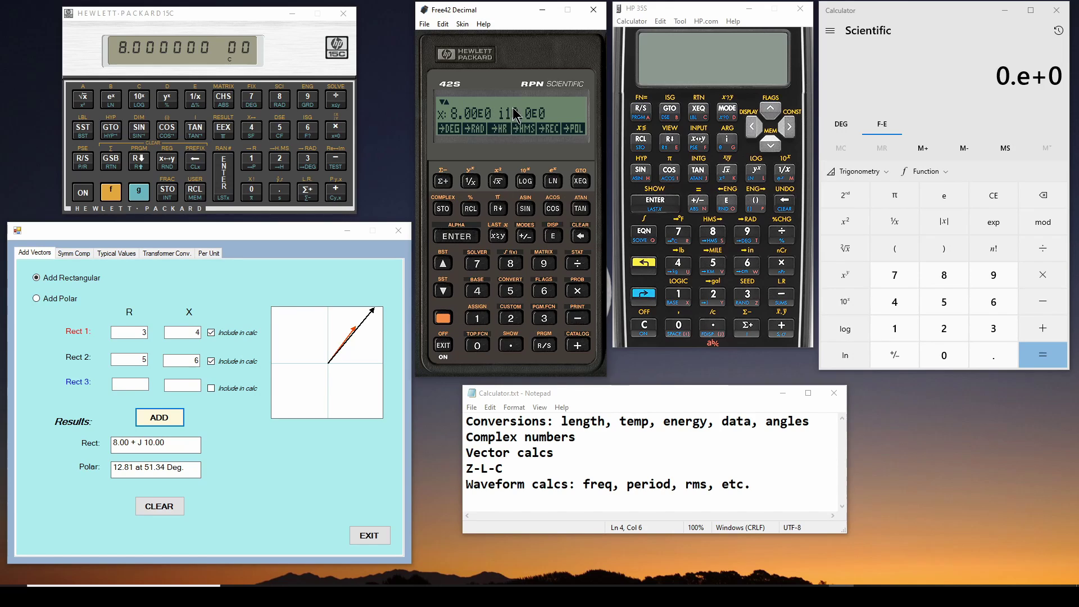
pyautogui.click(574, 129)
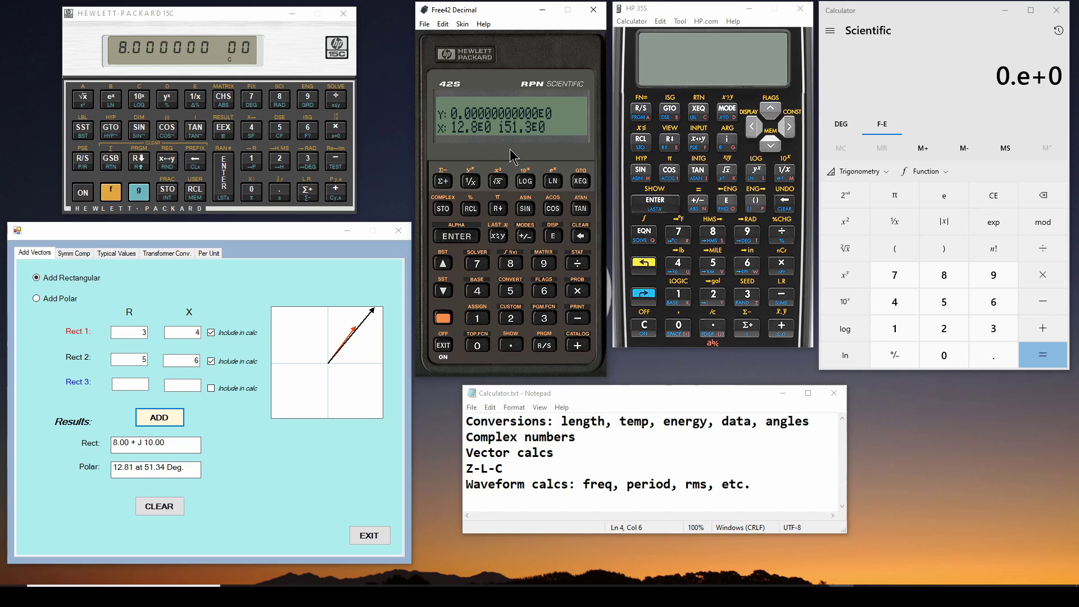
# Switch to the HP 35S calculator and enter the complex number 3 + j4
pyautogui.click(696, 8)
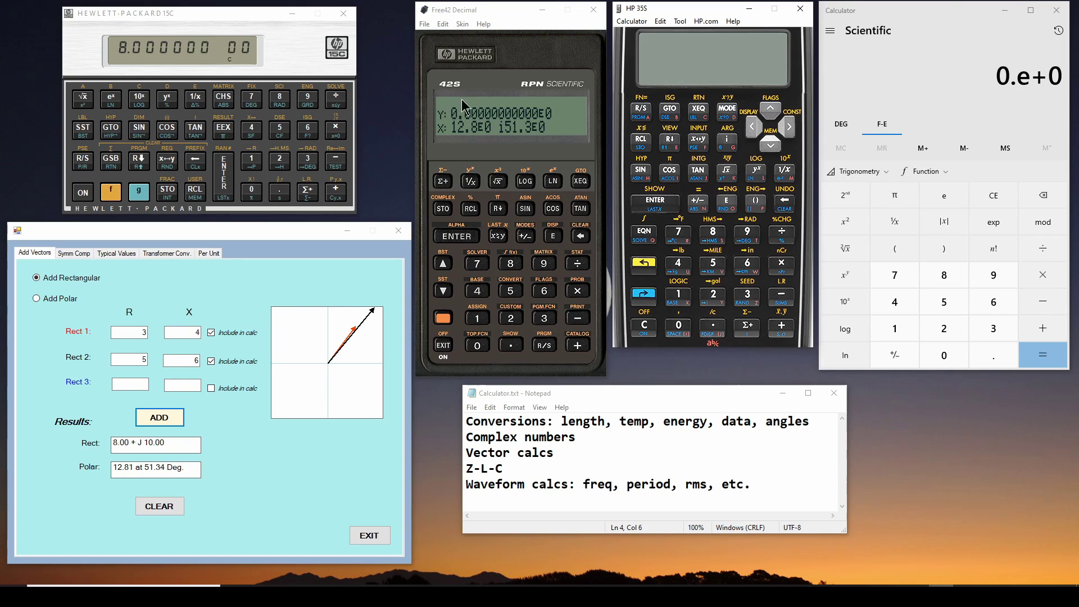
pyautogui.moveTo(735, 363); pyautogui.dragTo(704, 371)
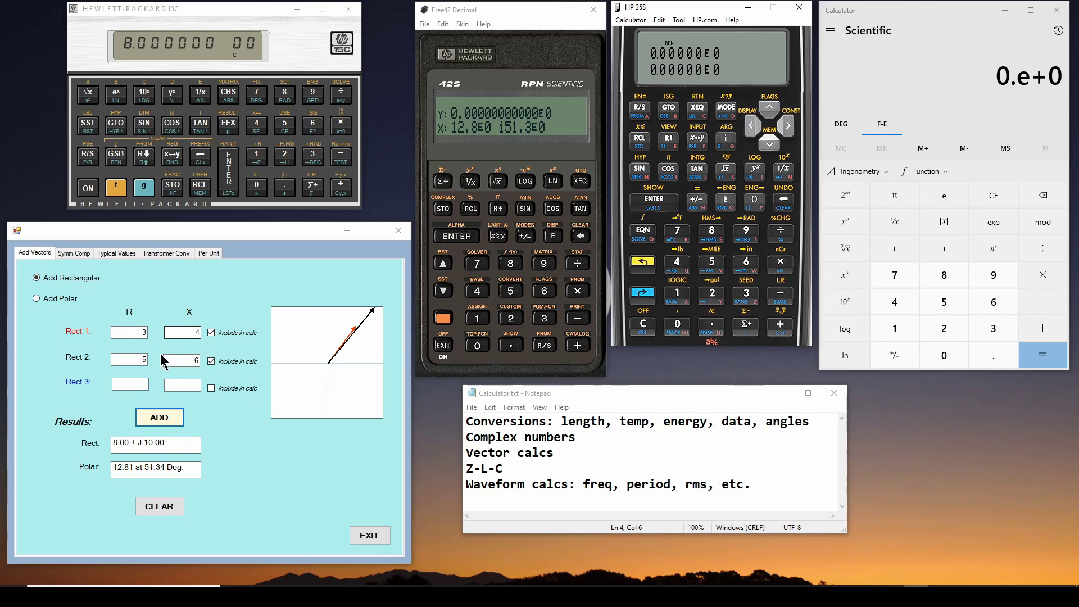
pyautogui.click(655, 368)
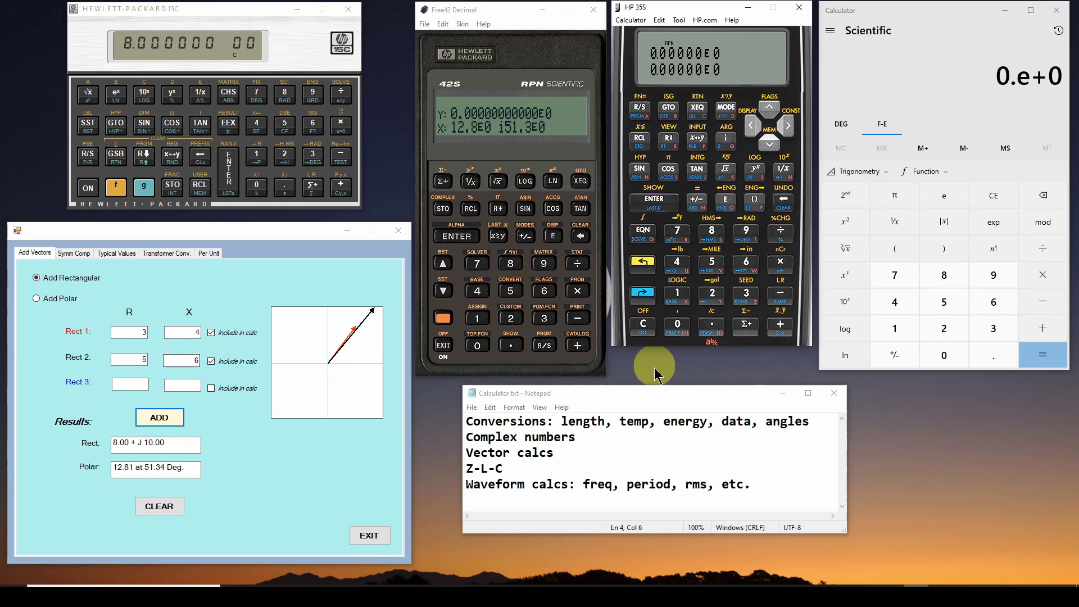
pyautogui.click(748, 294)
pyautogui.click(726, 138)
pyautogui.click(678, 263)
pyautogui.click(654, 202)
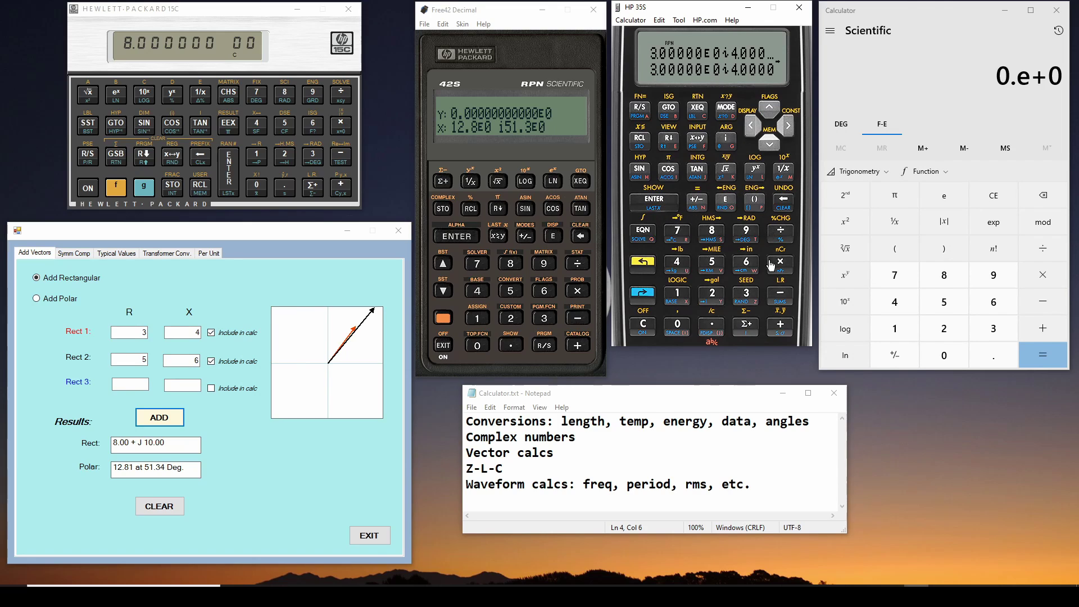
# Key in the complex number 5 + j6 on the HP 35S and add it to the first
pyautogui.click(713, 263)
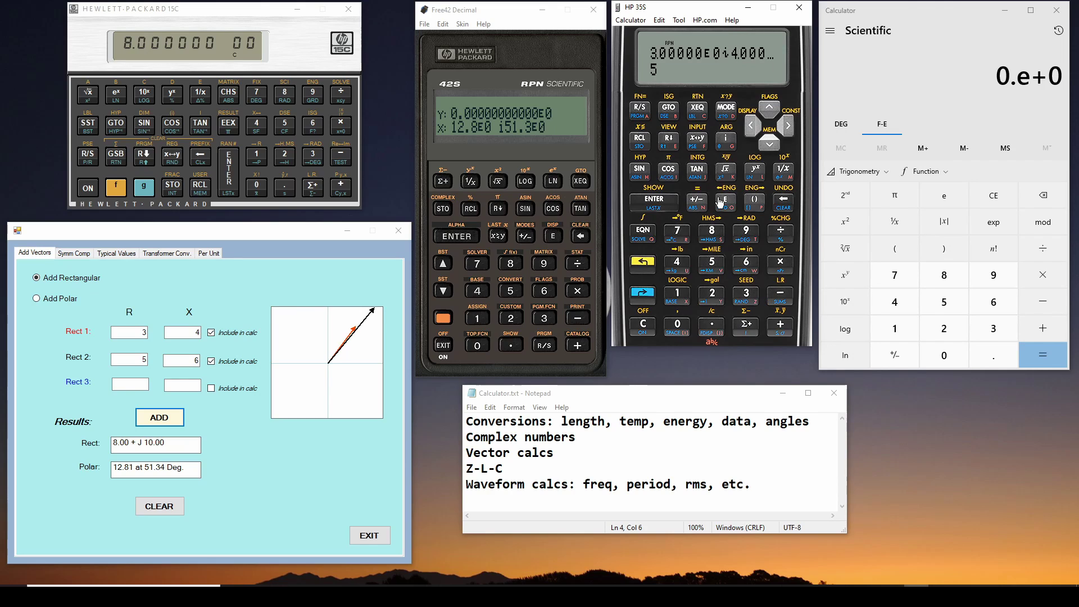
pyautogui.click(727, 142)
pyautogui.click(747, 263)
pyautogui.click(781, 328)
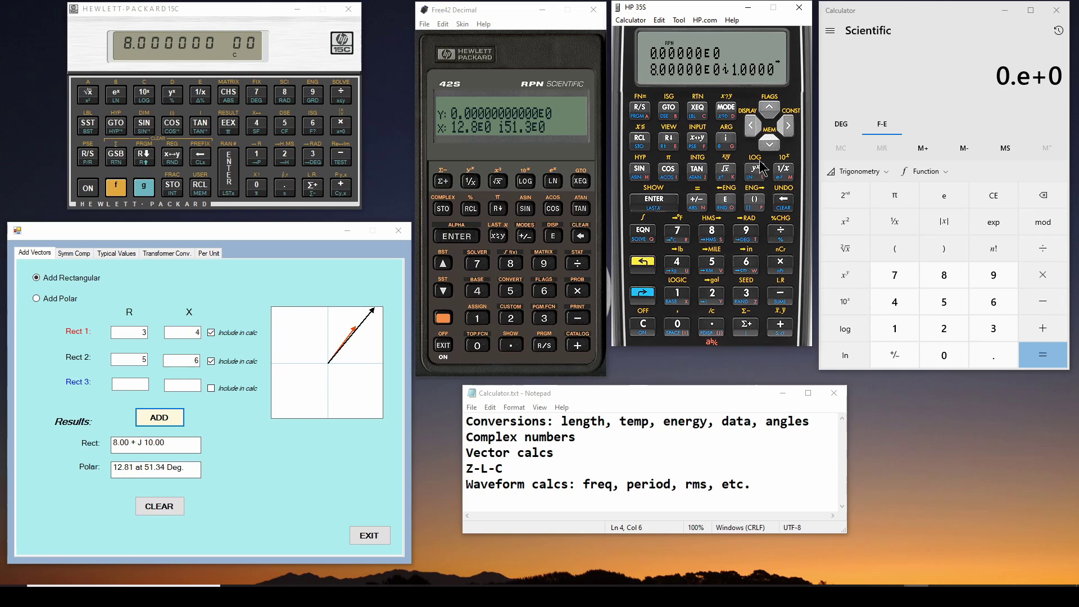
# Set the HP 35S complex display format to polar (rθa) and view the remaining digits of the sum
pyautogui.click(642, 261)
pyautogui.click(751, 126)
pyautogui.click(772, 147)
pyautogui.click(772, 148)
pyautogui.click(772, 147)
pyautogui.click(772, 147)
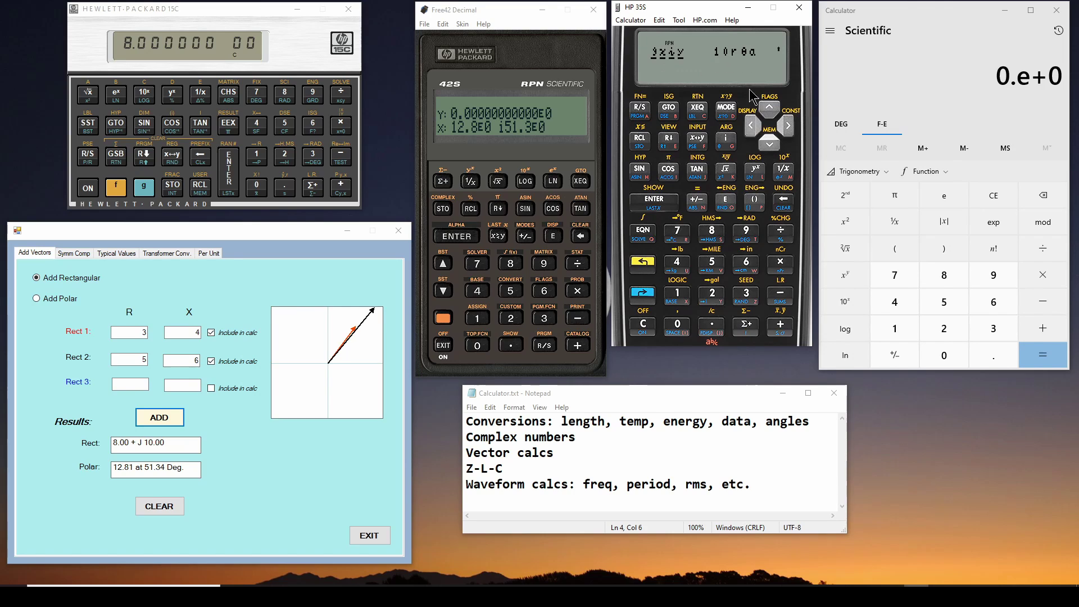
pyautogui.click(788, 125)
pyautogui.click(664, 204)
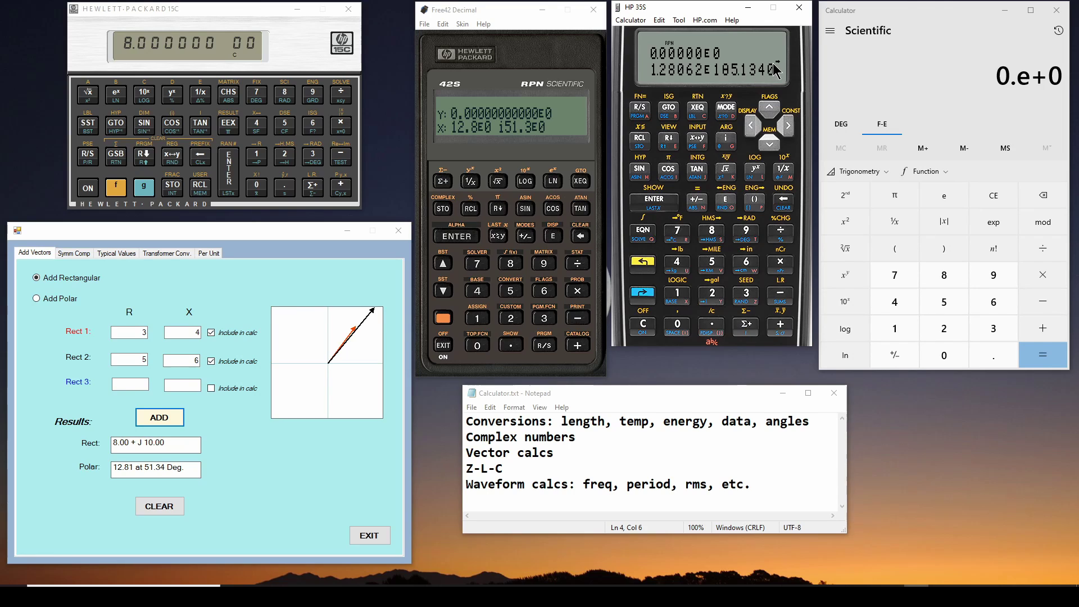
pyautogui.click(790, 129)
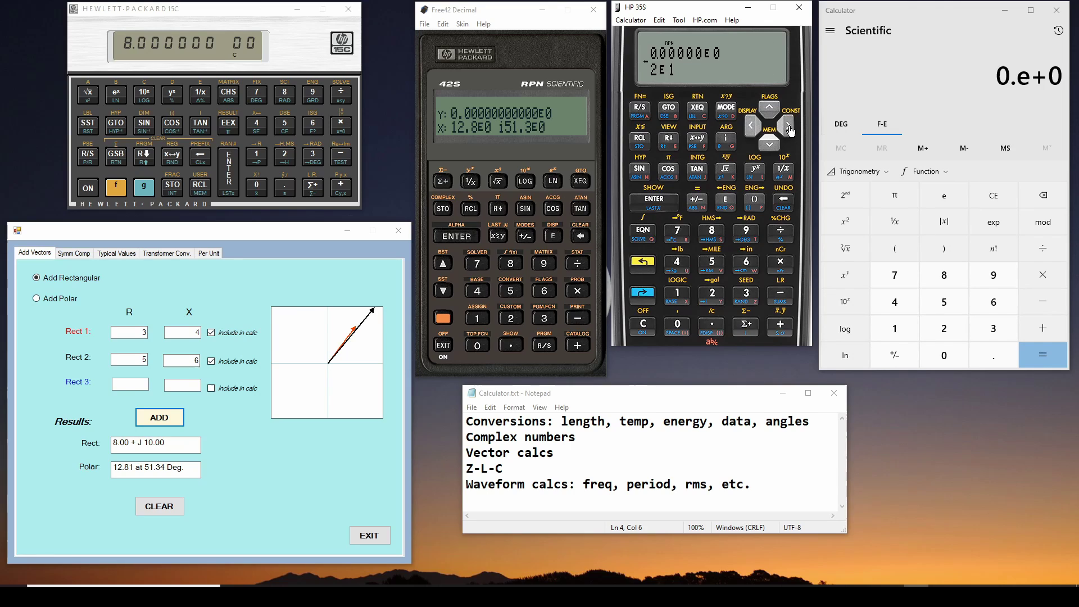
pyautogui.click(753, 127)
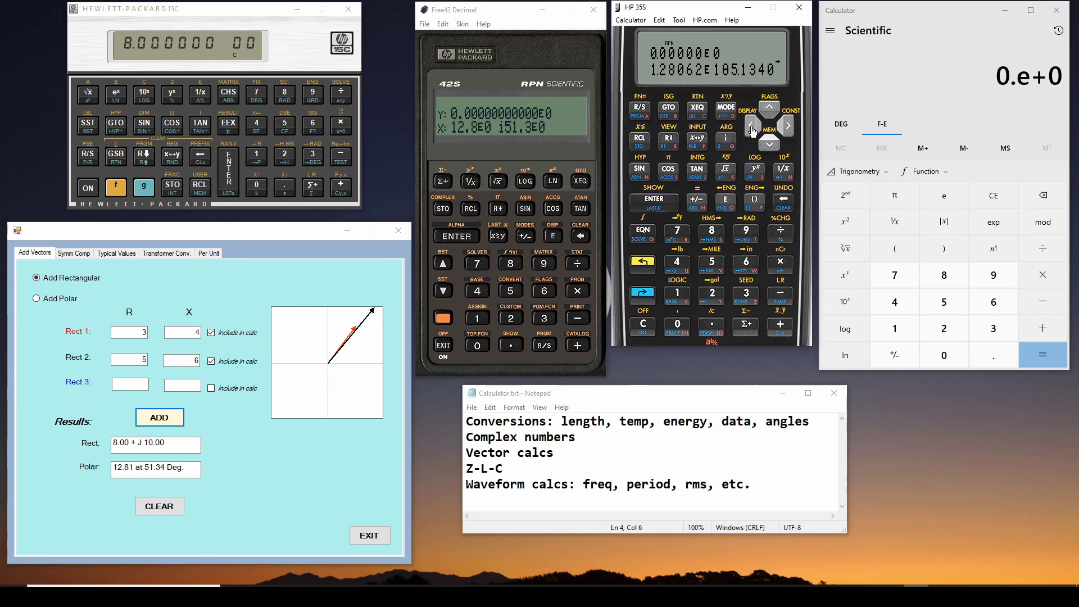
pyautogui.click(668, 345)
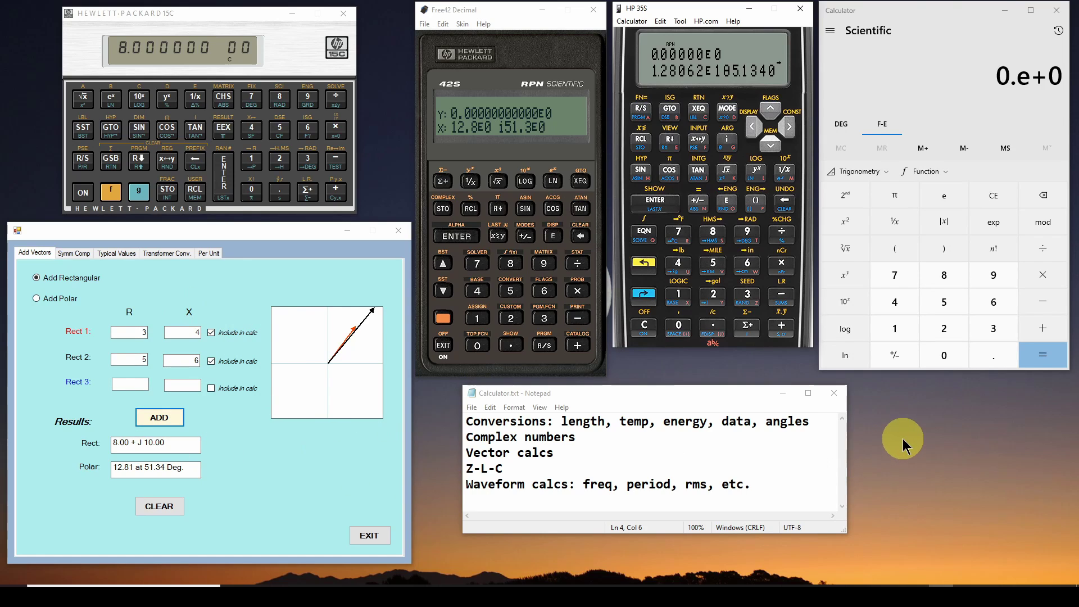
pyautogui.click(614, 397)
pyautogui.click(903, 12)
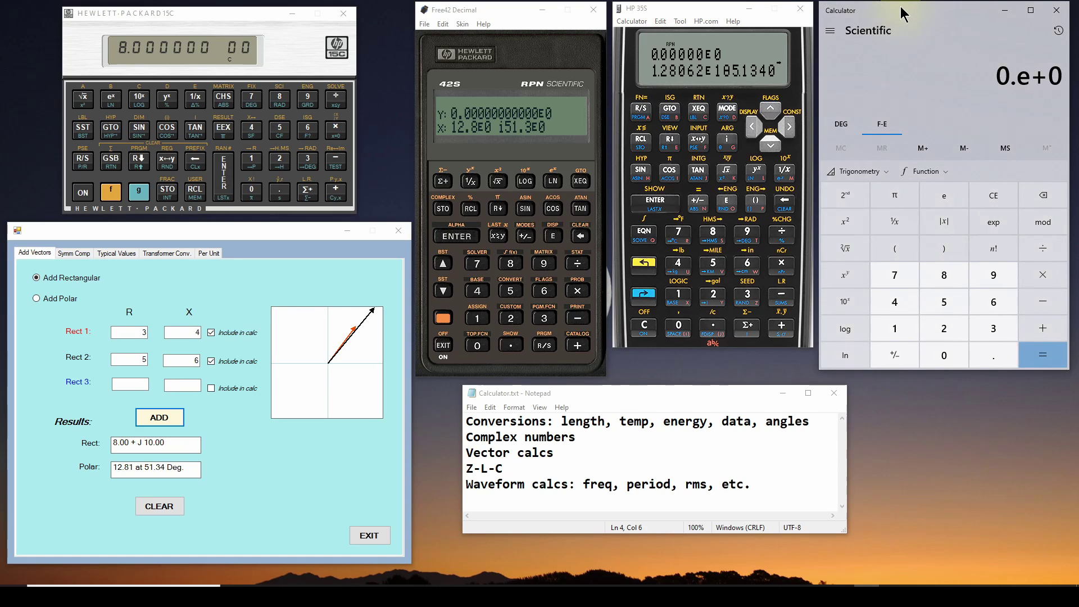
pyautogui.click(960, 424)
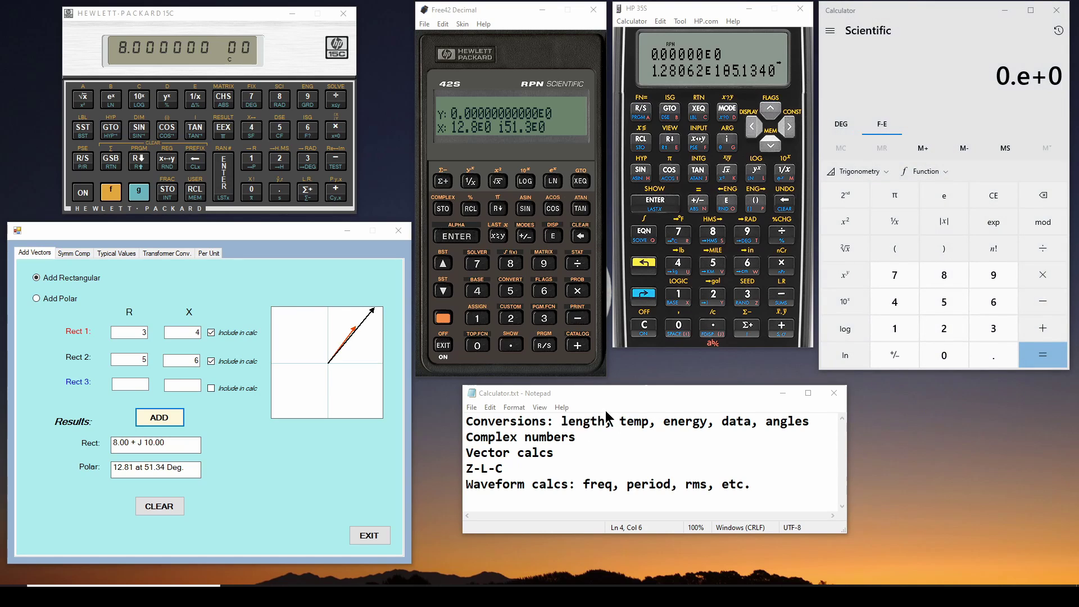
pyautogui.click(650, 378)
pyautogui.moveTo(916, 437); pyautogui.dragTo(946, 372)
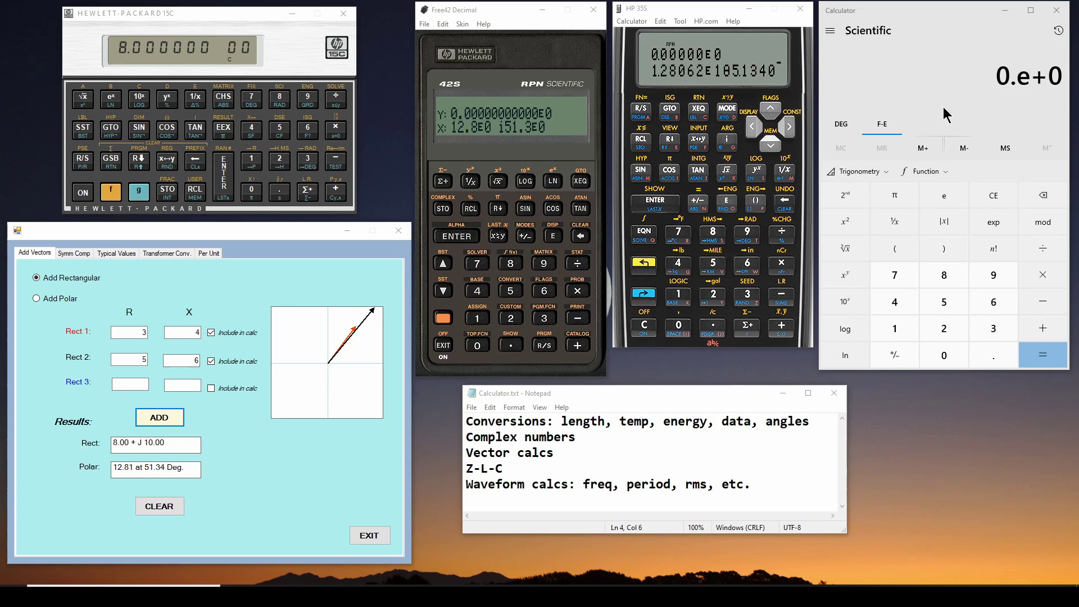
# Switch to the Windows Calculator and change it from Scientific to Date Calculation mode
pyautogui.click(913, 17)
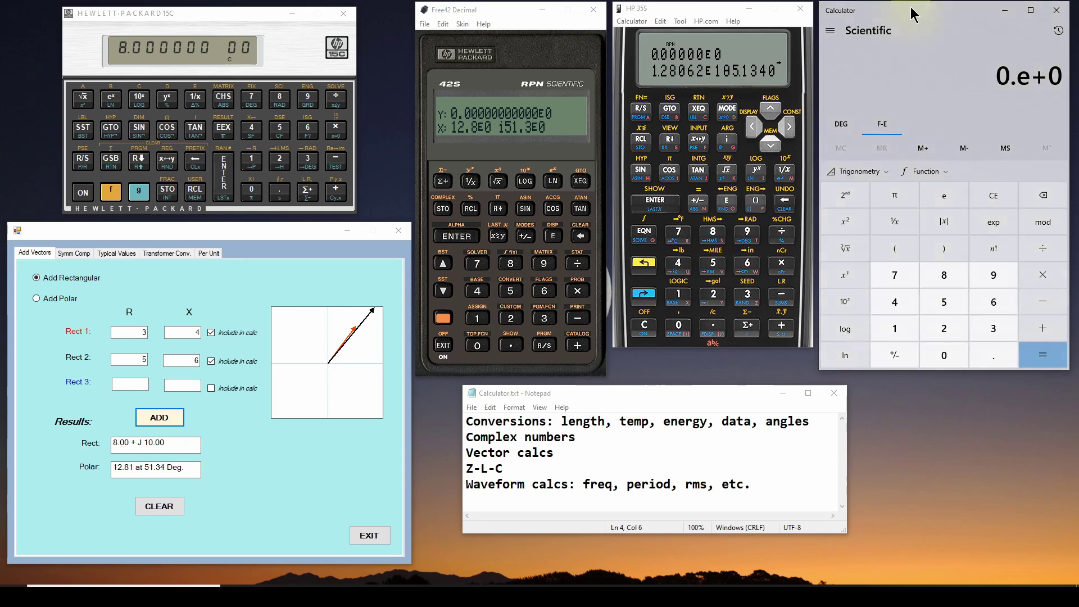
pyautogui.click(831, 32)
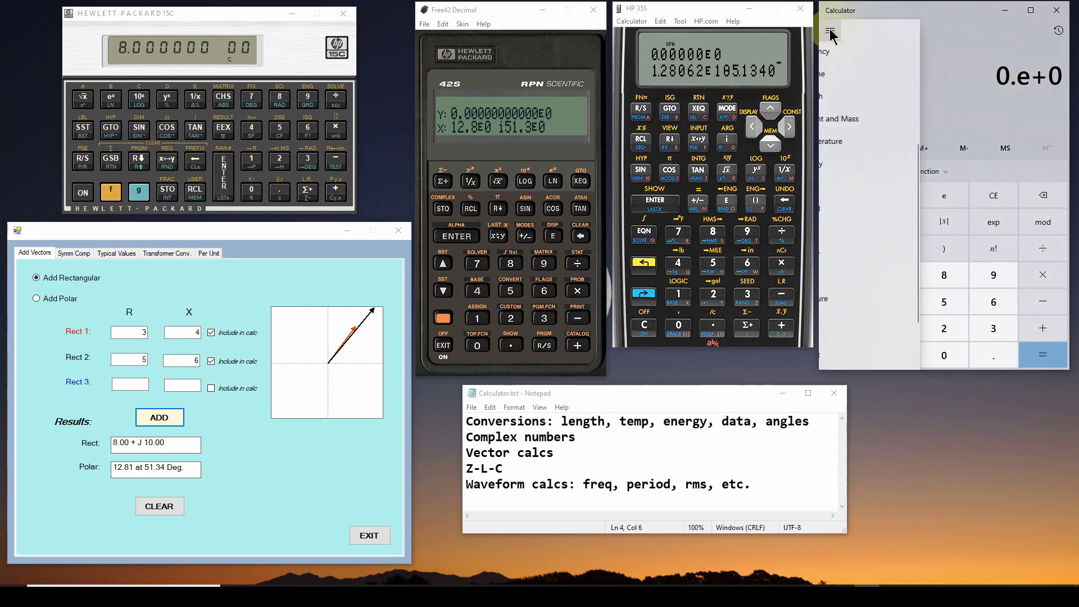
pyautogui.scroll(3, 864, 88)
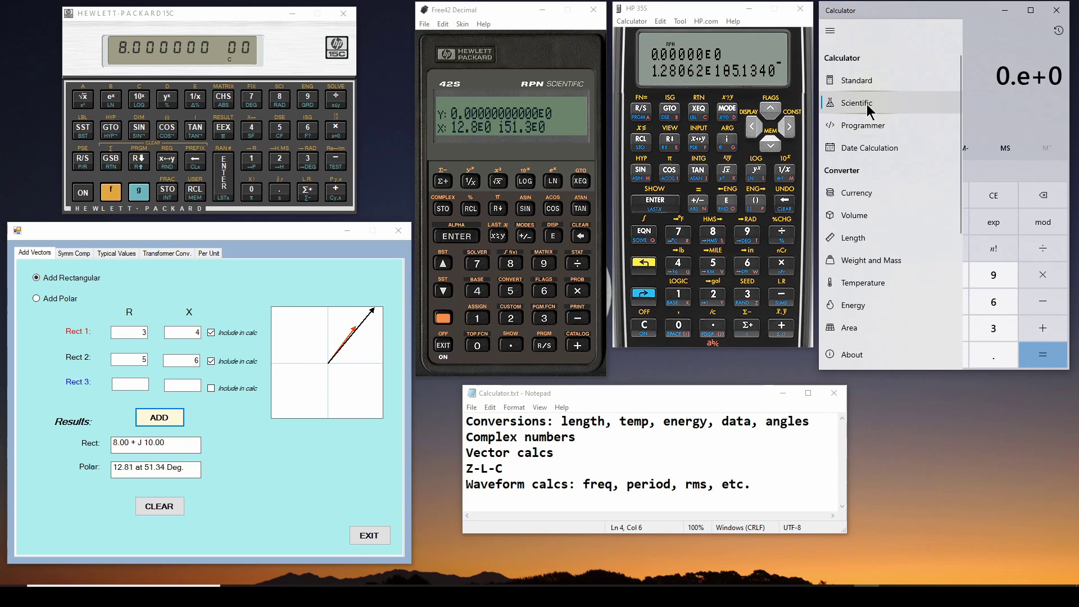
pyautogui.click(864, 148)
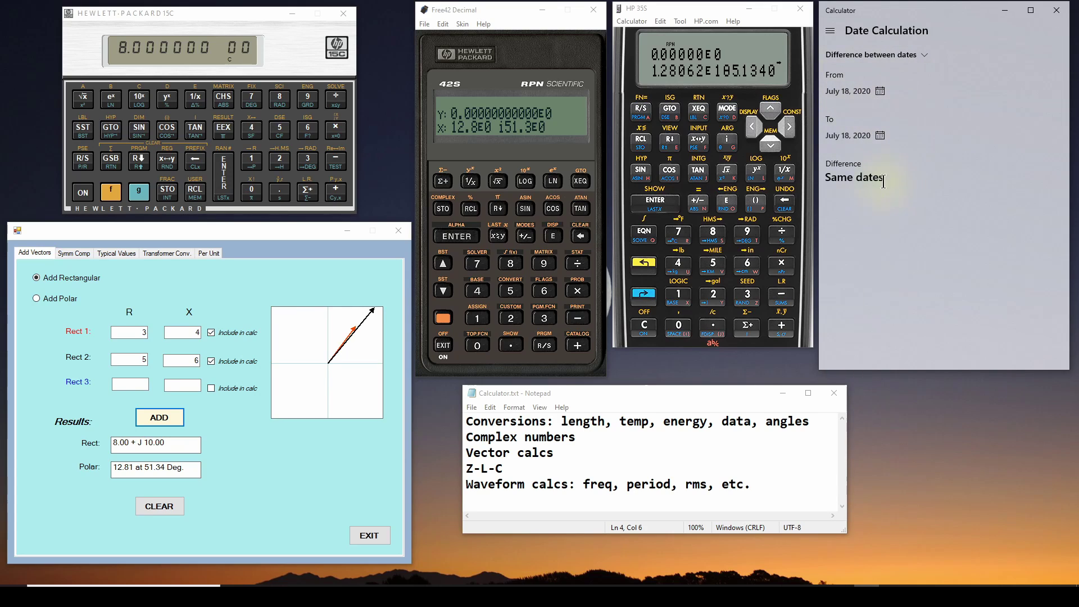
# Browse the Windows Calculator's full list of calculator modes and unit converters
pyautogui.click(840, 32)
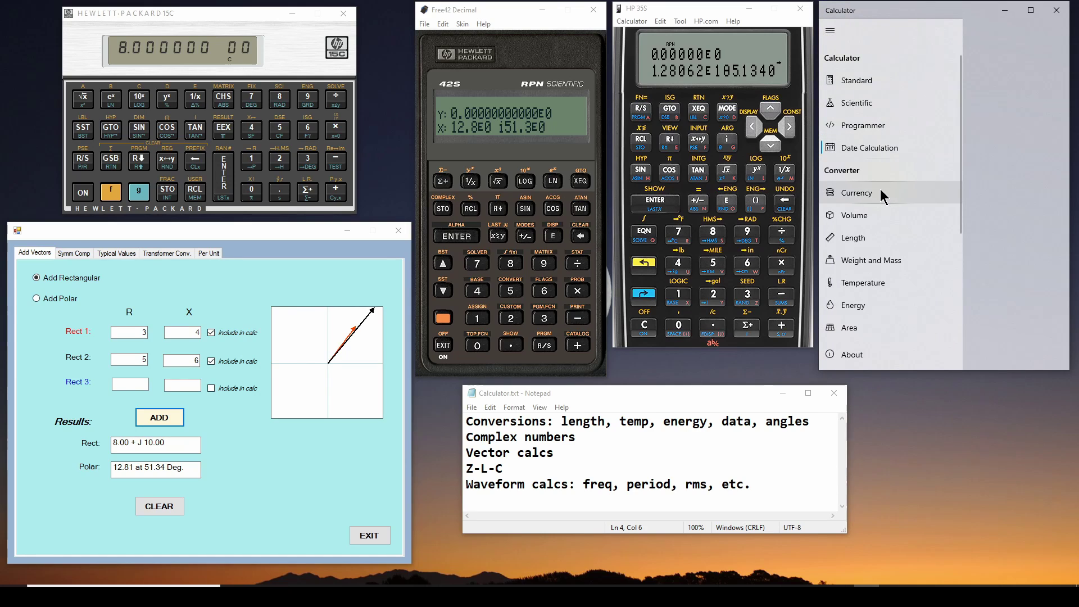
pyautogui.scroll(-2, 864, 219)
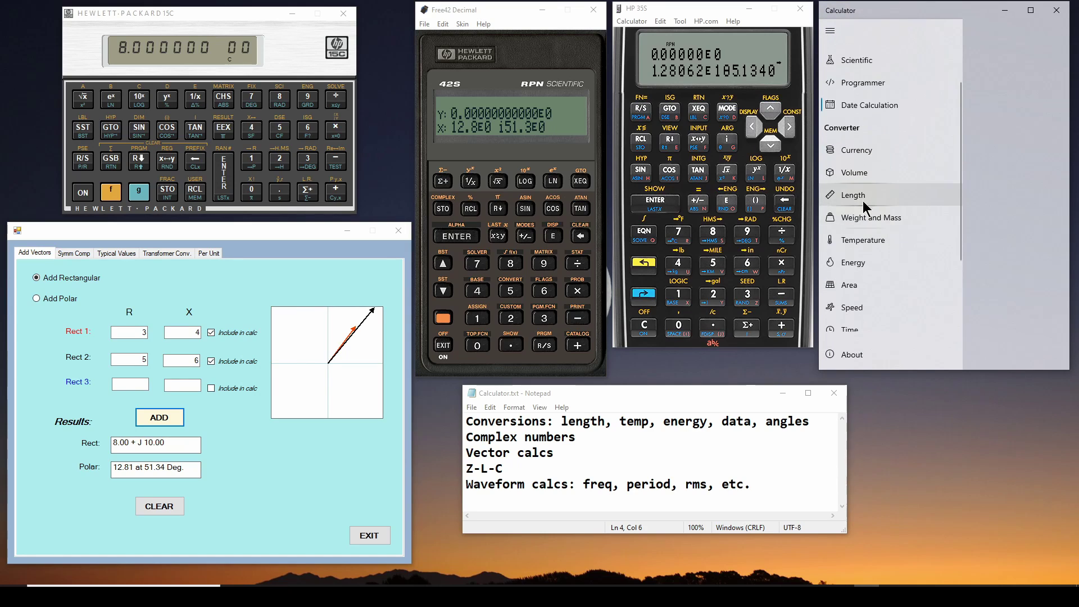
pyautogui.scroll(-4, 862, 219)
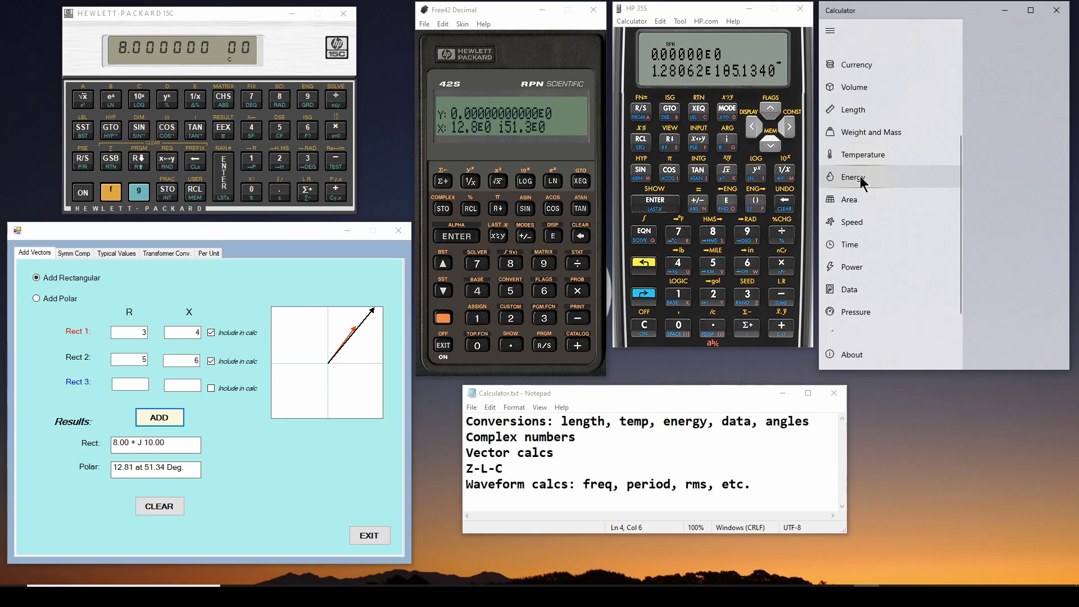
pyautogui.scroll(-1, 858, 187)
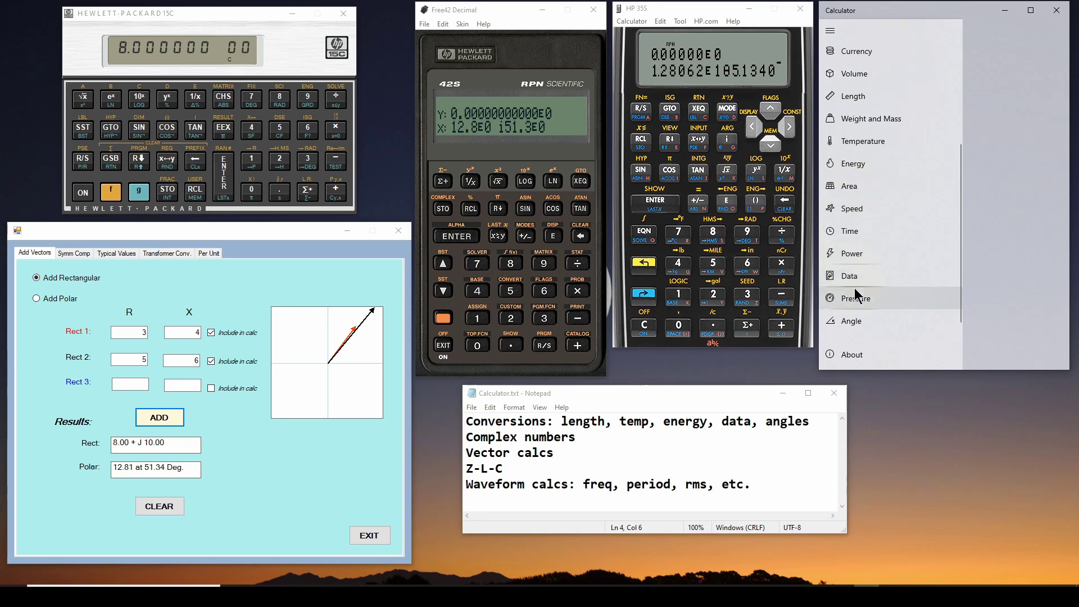
pyautogui.scroll(5, 898, 178)
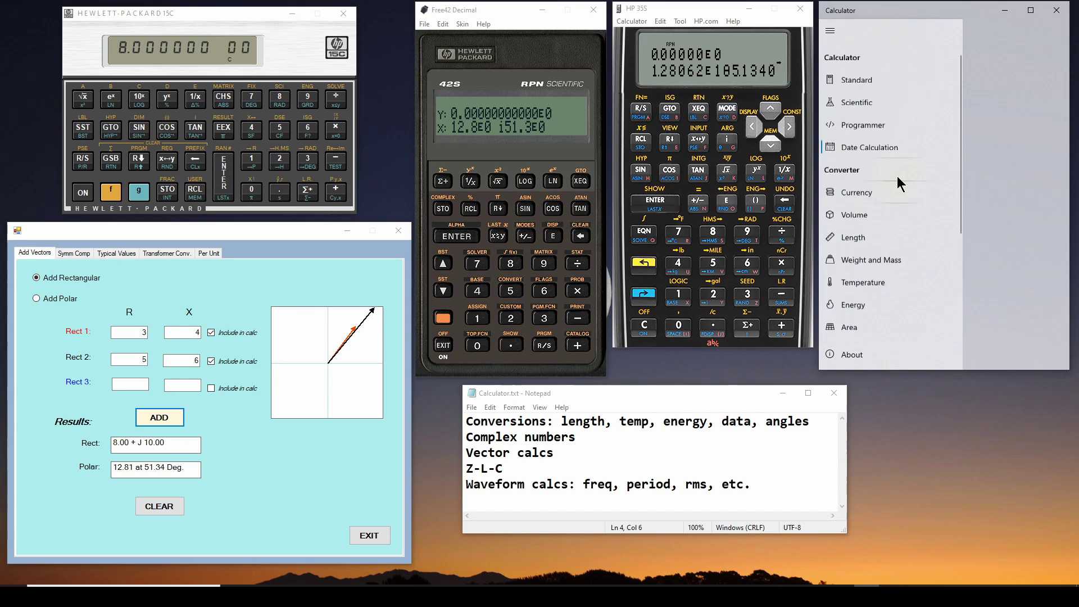
# Switch the Windows Calculator from Date Calculation back to Scientific mode
pyautogui.click(830, 35)
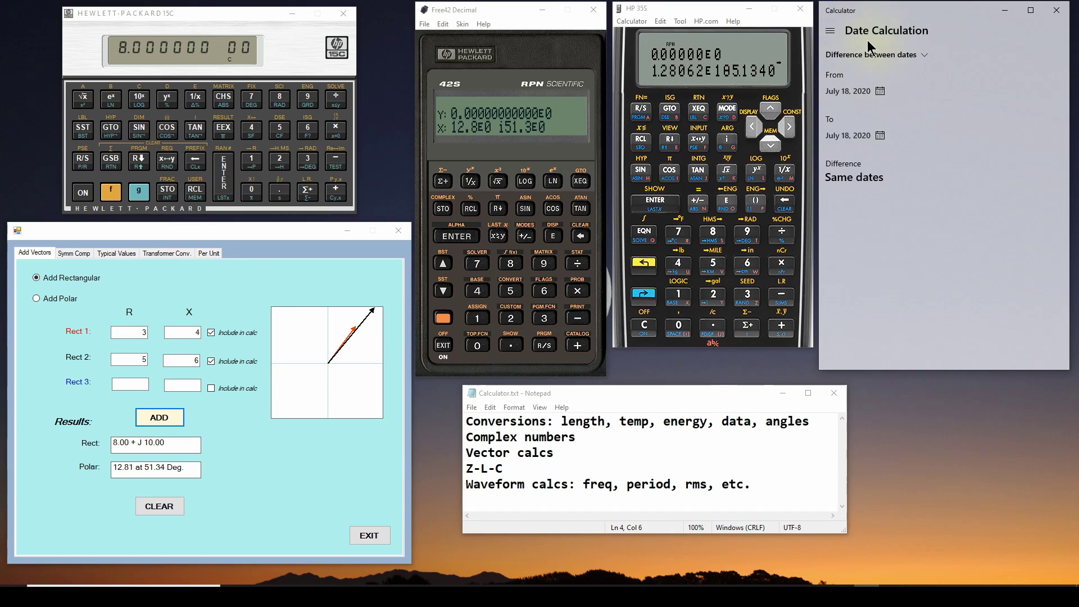
pyautogui.click(832, 32)
pyautogui.click(857, 102)
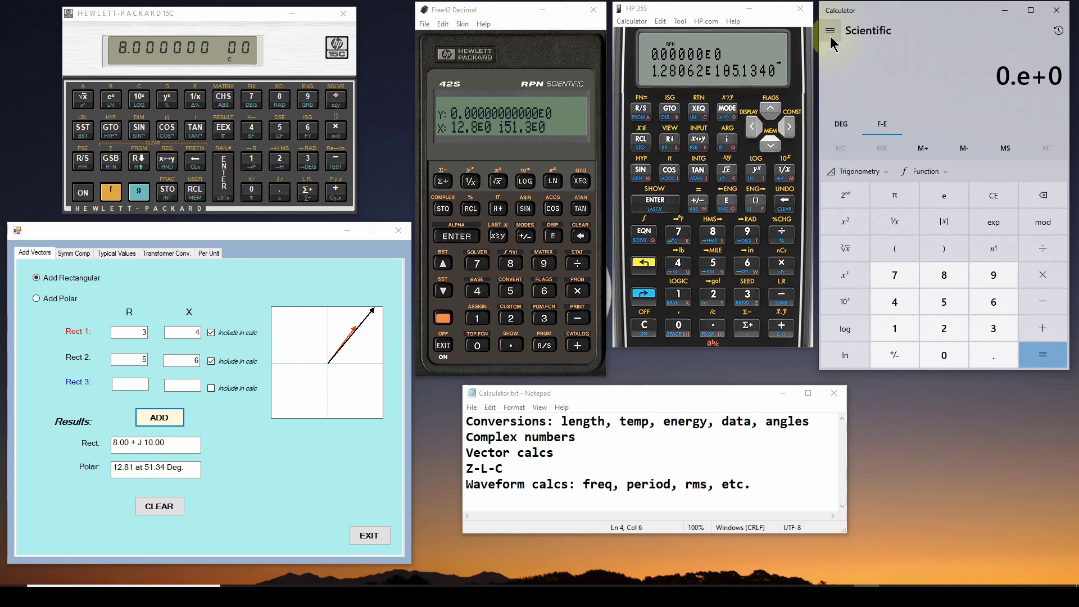
# Cycle the angle unit through its options back to DEG and toggle the F-E exponential notation off and on again
pyautogui.click(839, 128)
pyautogui.click(840, 130)
pyautogui.click(840, 131)
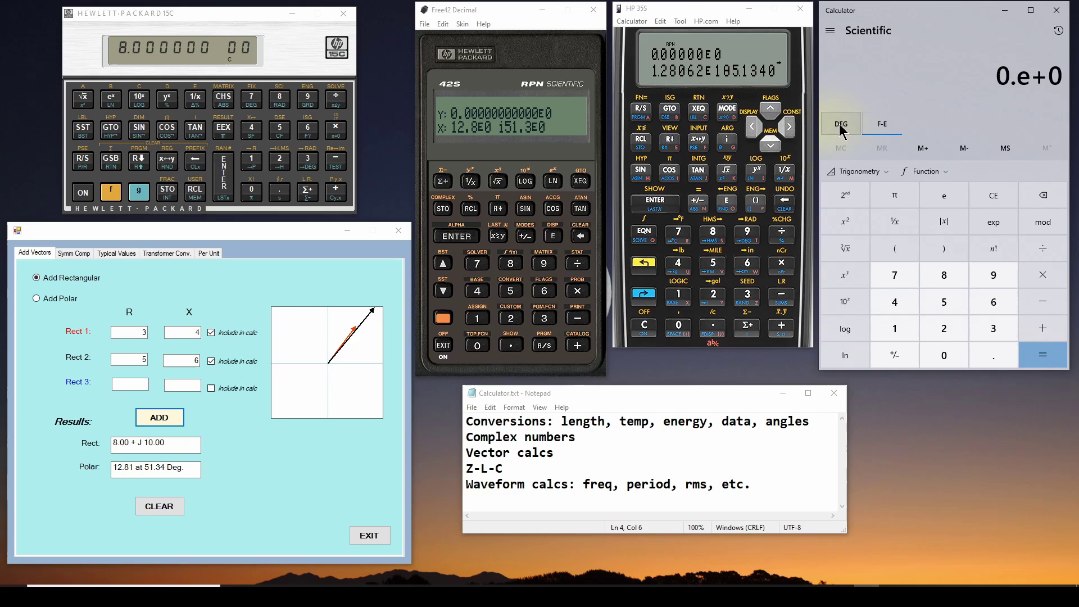
pyautogui.click(882, 127)
pyautogui.click(882, 127)
# View the trigonometry functions and their inverse versions, then close the list
pyautogui.click(887, 171)
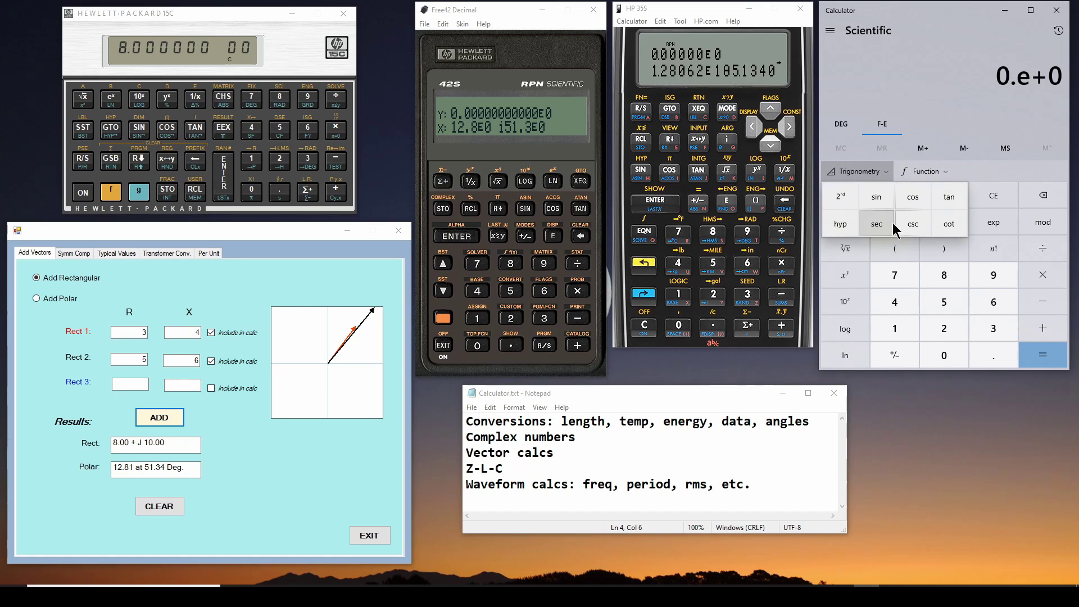
pyautogui.click(841, 202)
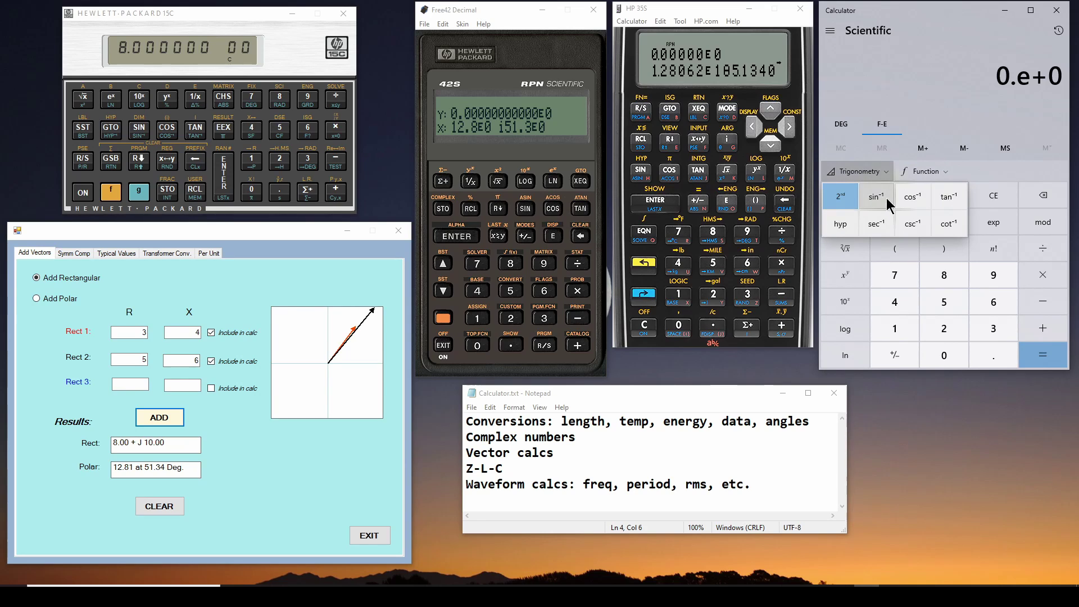
pyautogui.click(843, 200)
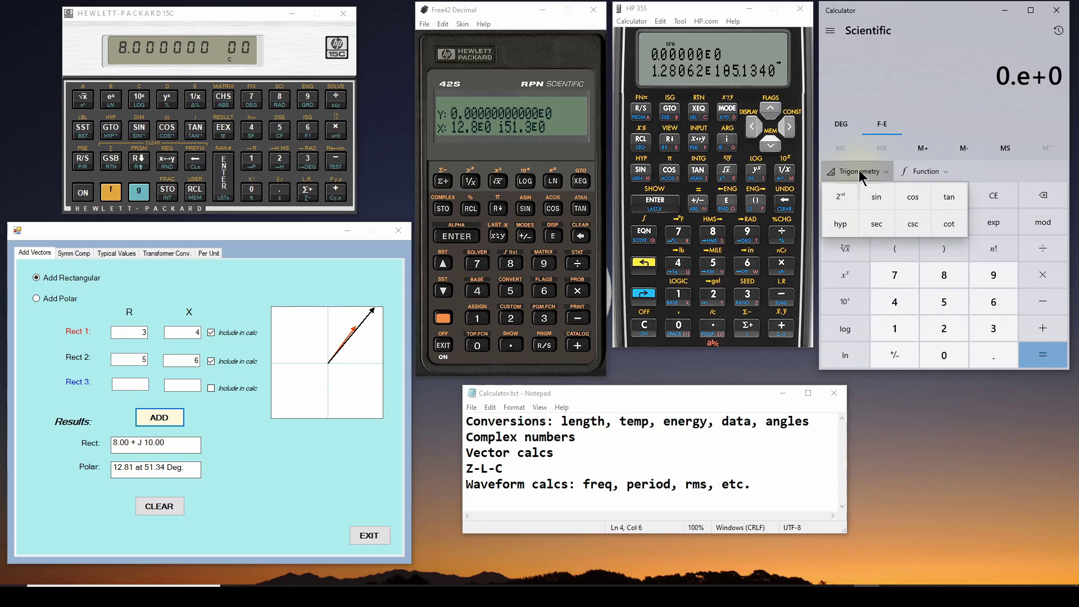
pyautogui.click(913, 89)
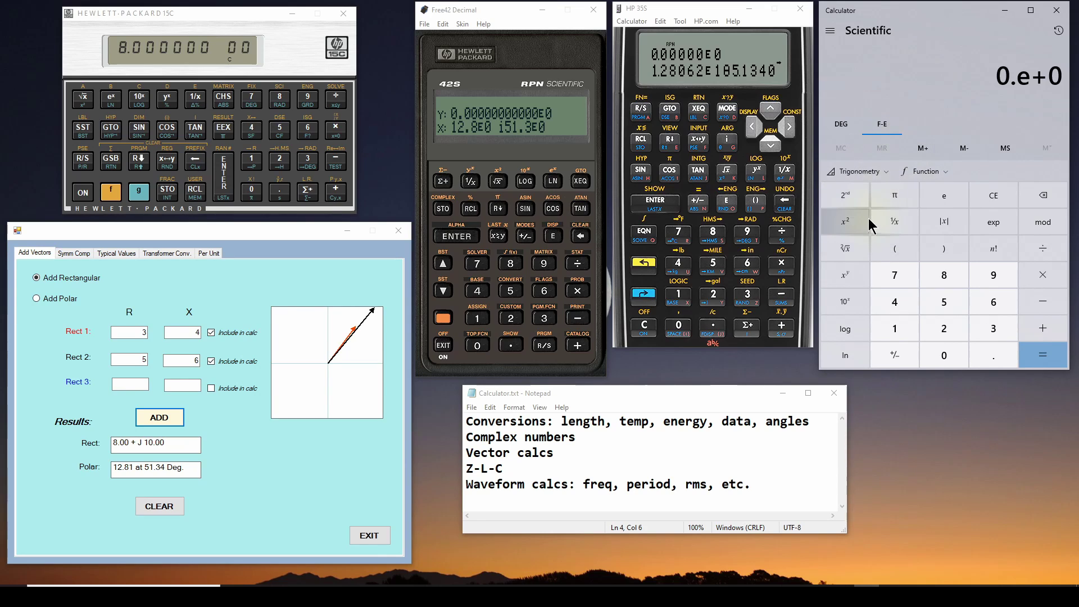
# Examine the keypad's second functions and restore its primary functions
pyautogui.click(840, 198)
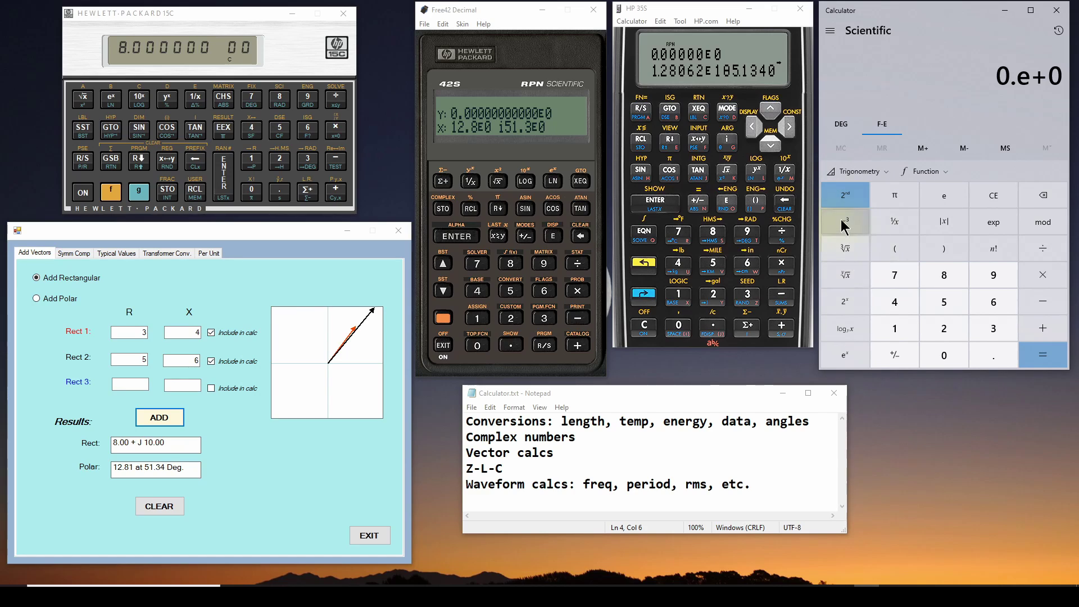
pyautogui.click(845, 195)
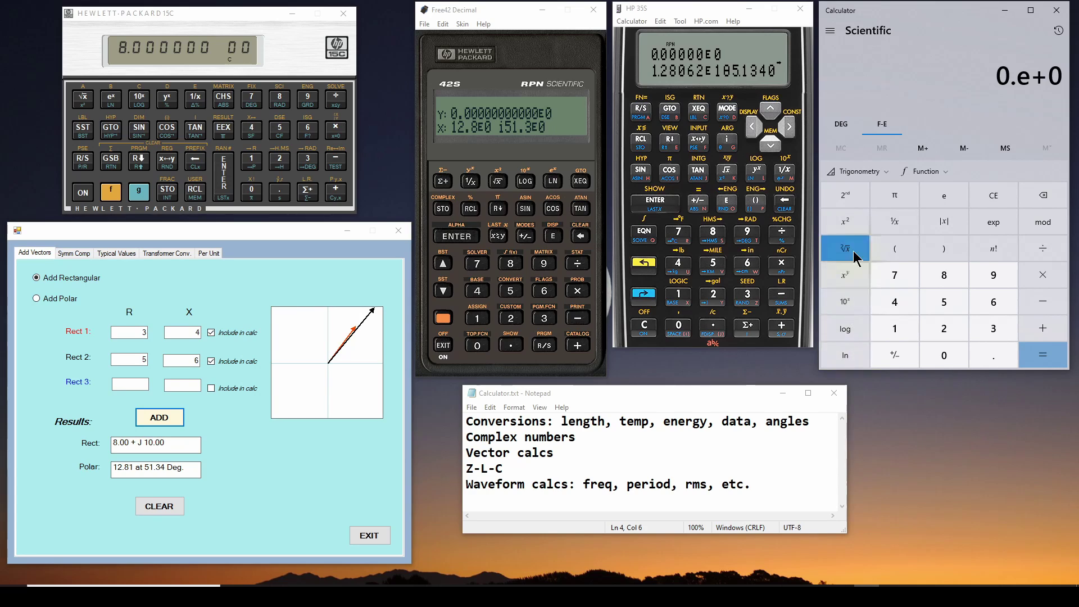
pyautogui.click(853, 200)
pyautogui.click(854, 200)
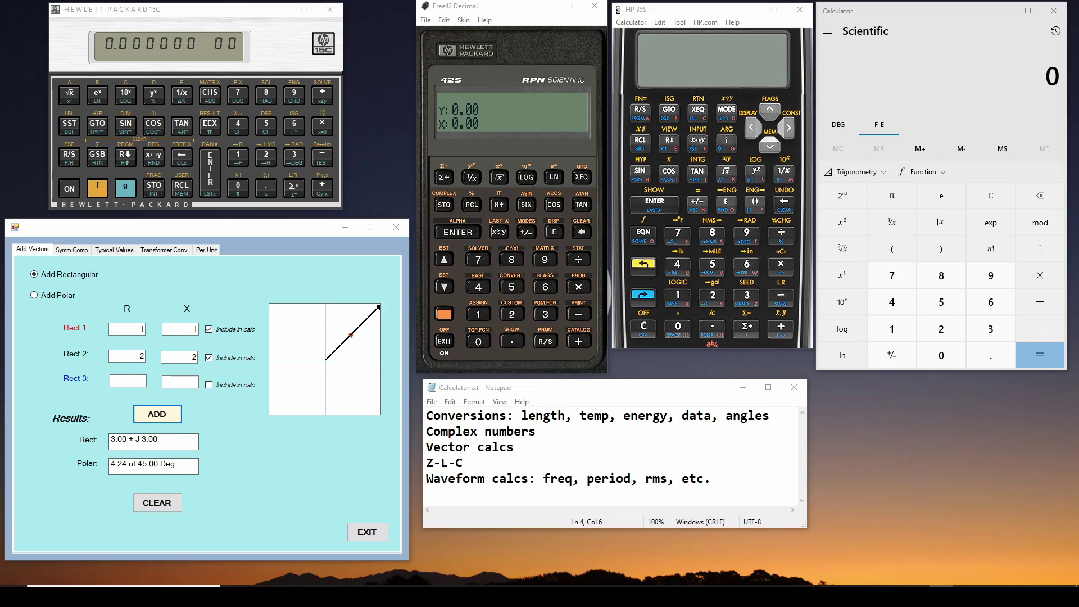
# Move the Photos window with Casio.JPG in front of the HP 42S and HP 35S emulators
pyautogui.moveTo(903, 24); pyautogui.dragTo(552, 22)
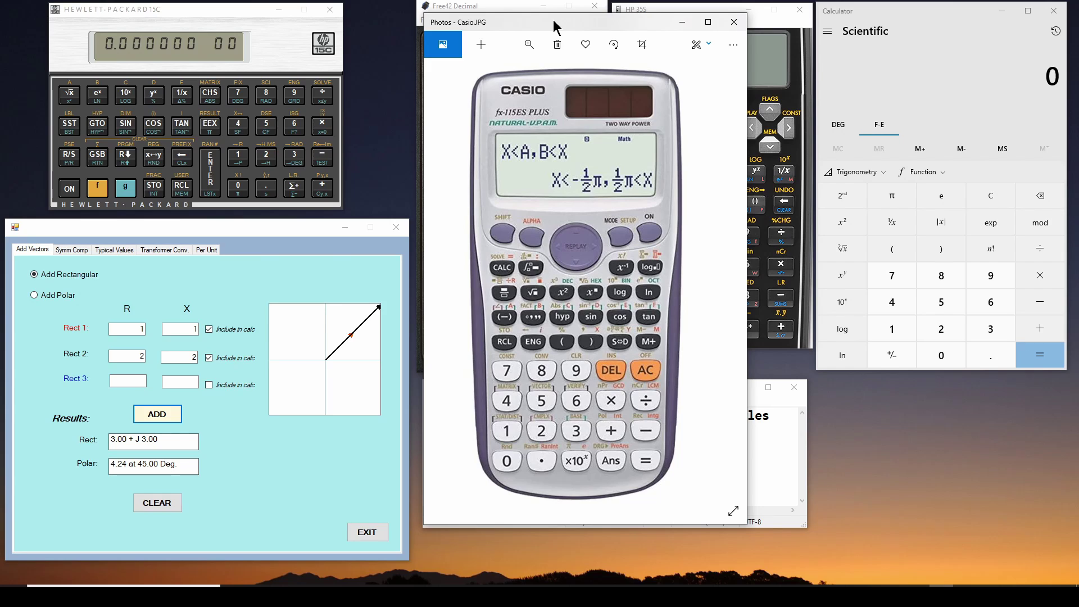
pyautogui.moveTo(554, 22); pyautogui.dragTo(562, 23)
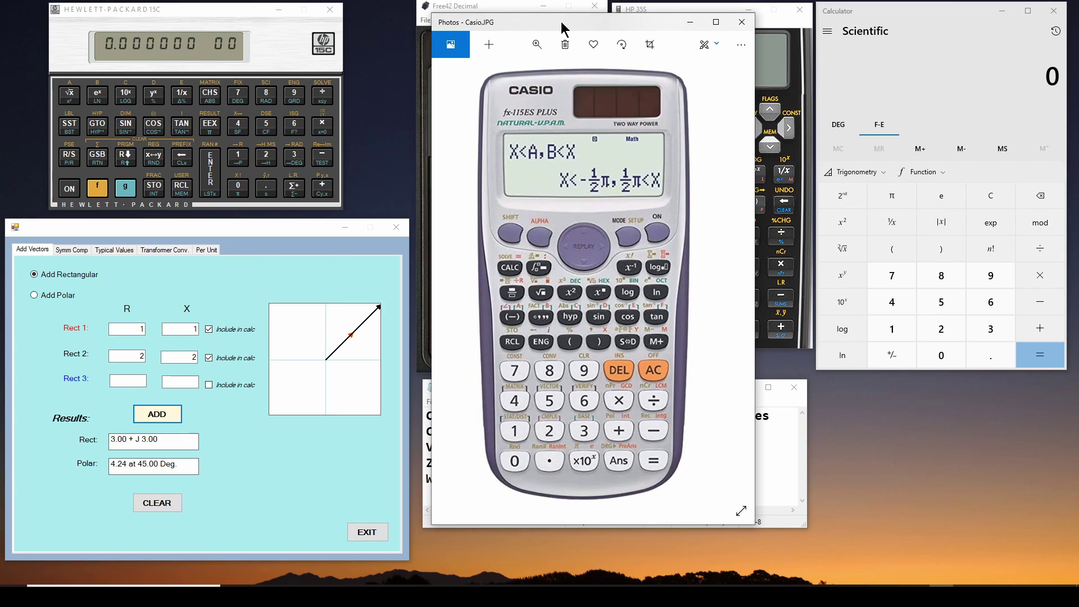
pyautogui.moveTo(561, 22); pyautogui.dragTo(573, 16)
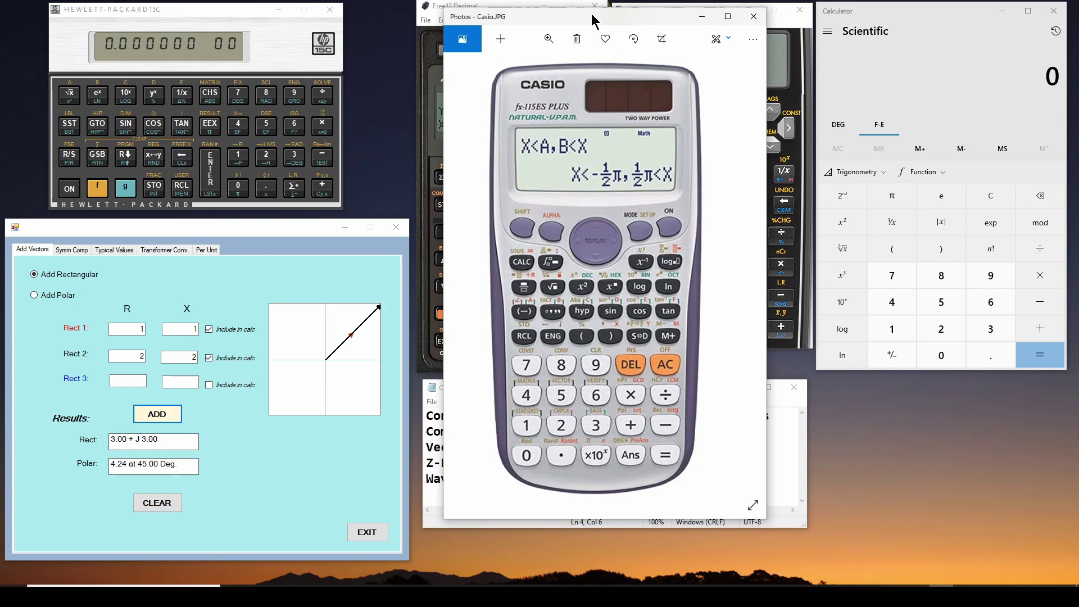
pyautogui.moveTo(593, 22)
pyautogui.mouseDown()
pyautogui.moveTo(575, 22)
pyautogui.moveTo(584, 19)
pyautogui.mouseUp()
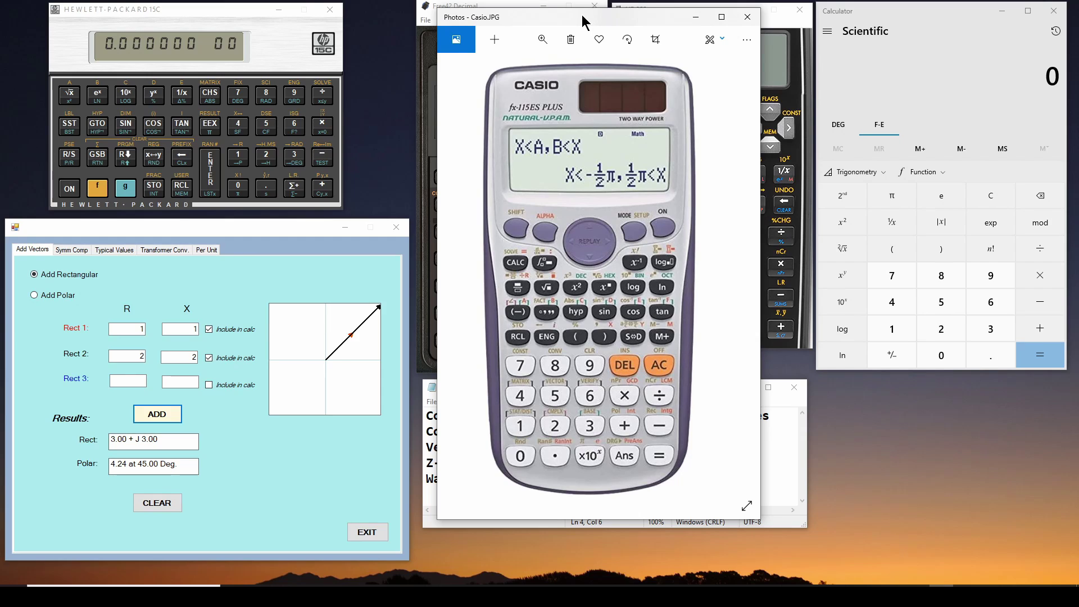
pyautogui.moveTo(583, 22); pyautogui.dragTo(594, 23)
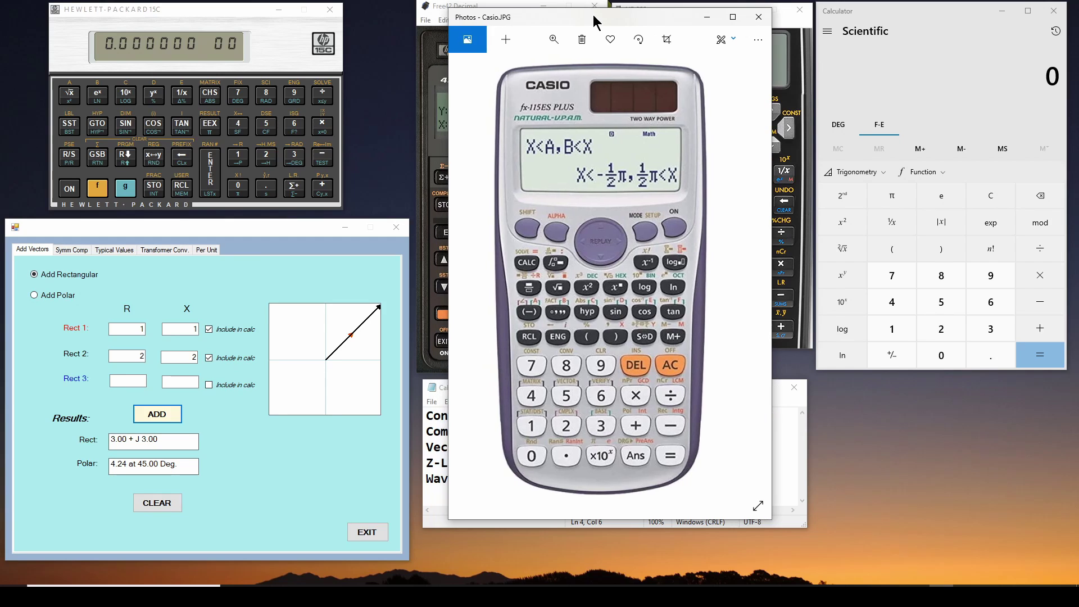